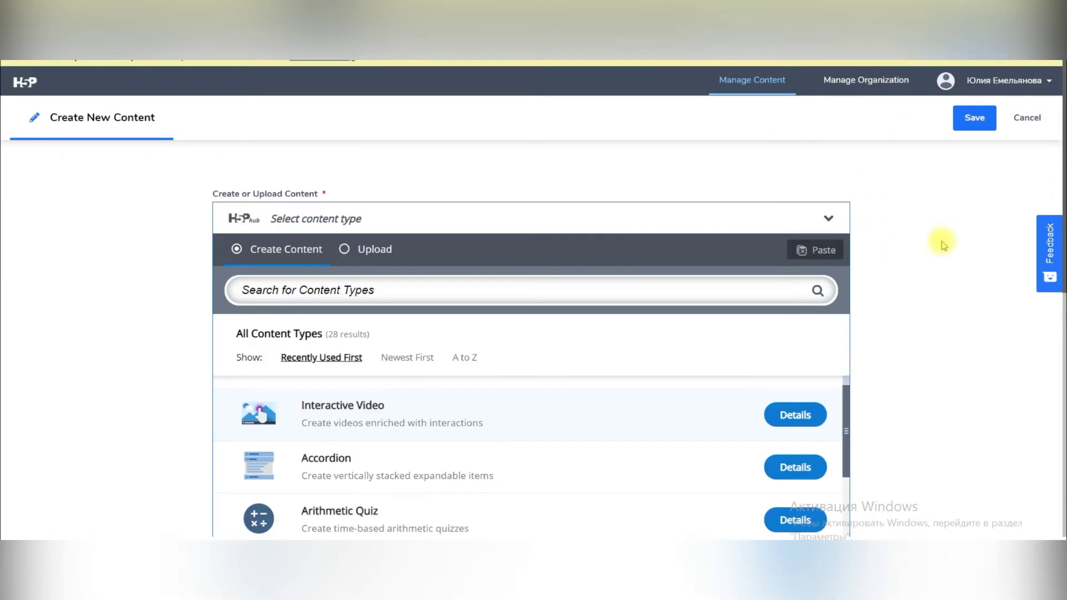
Choose Interactive Video as the content type and title it "Создаем тест в Google form".
scroll(1059, 128, "down", 1)
left_click_drag(1059, 141, 1062, 225)
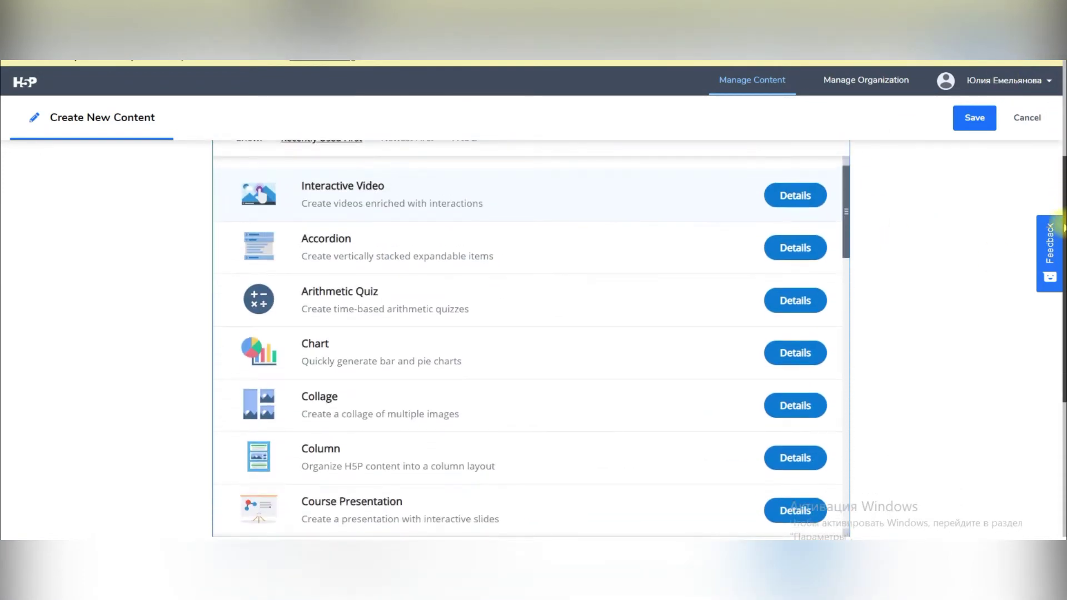
left_click(473, 195)
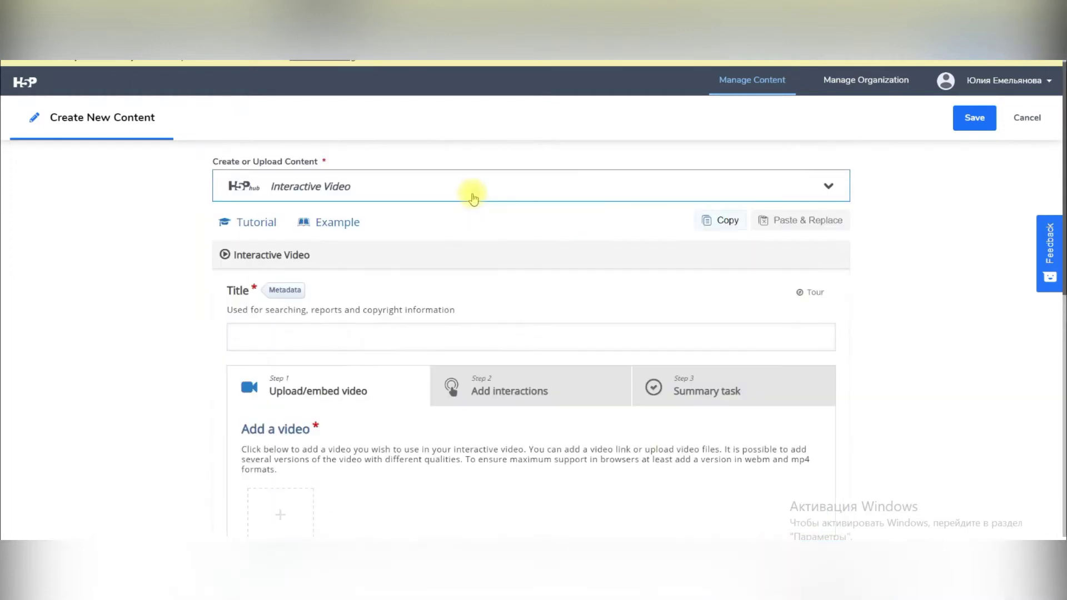
left_click(428, 328)
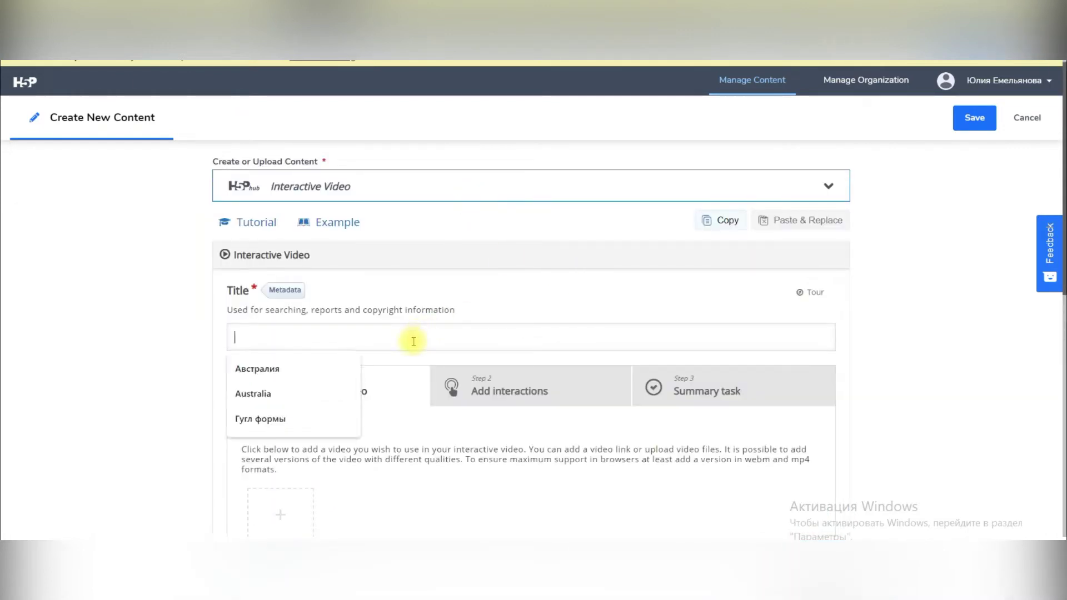
type("Cj")
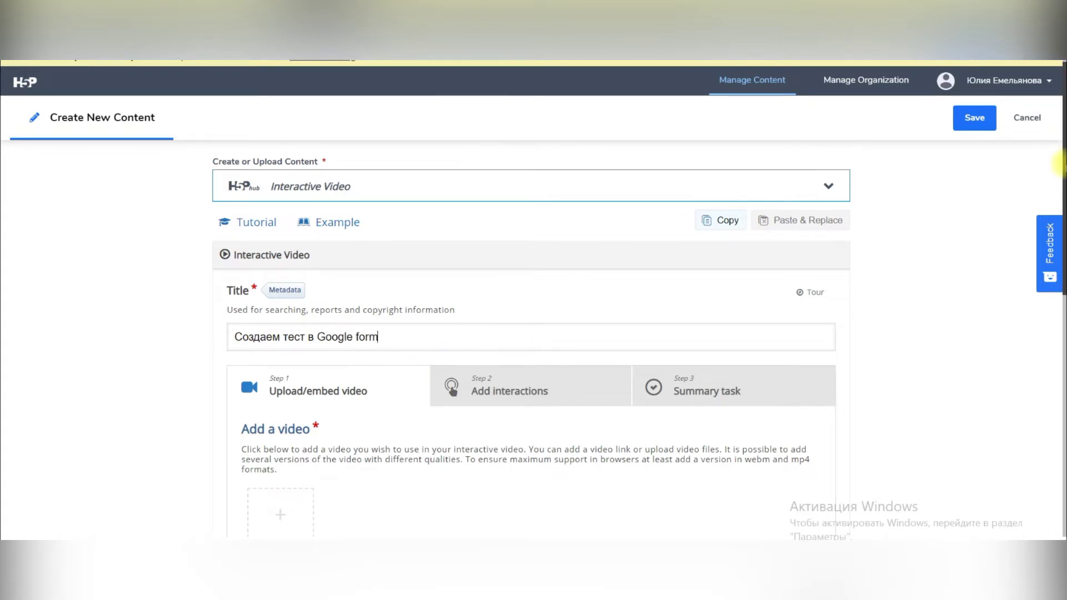
scroll(425, 394, "down", 3)
left_click(275, 370)
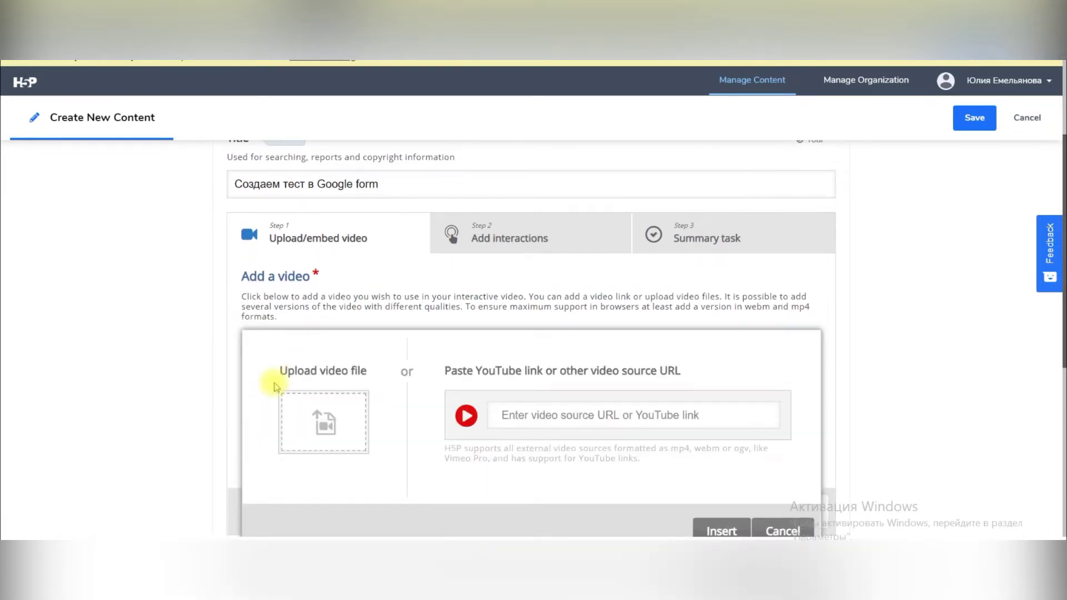
left_click(512, 414)
type("https://youtu.be/_d32IaBsoUM")
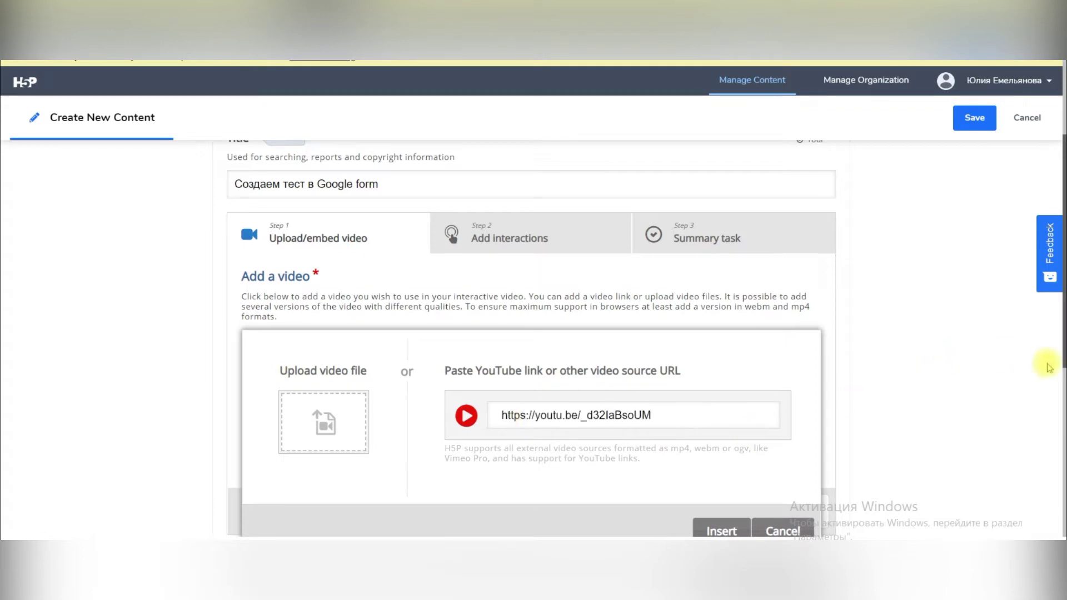
scroll(1054, 356, "down", 2)
left_click(721, 415)
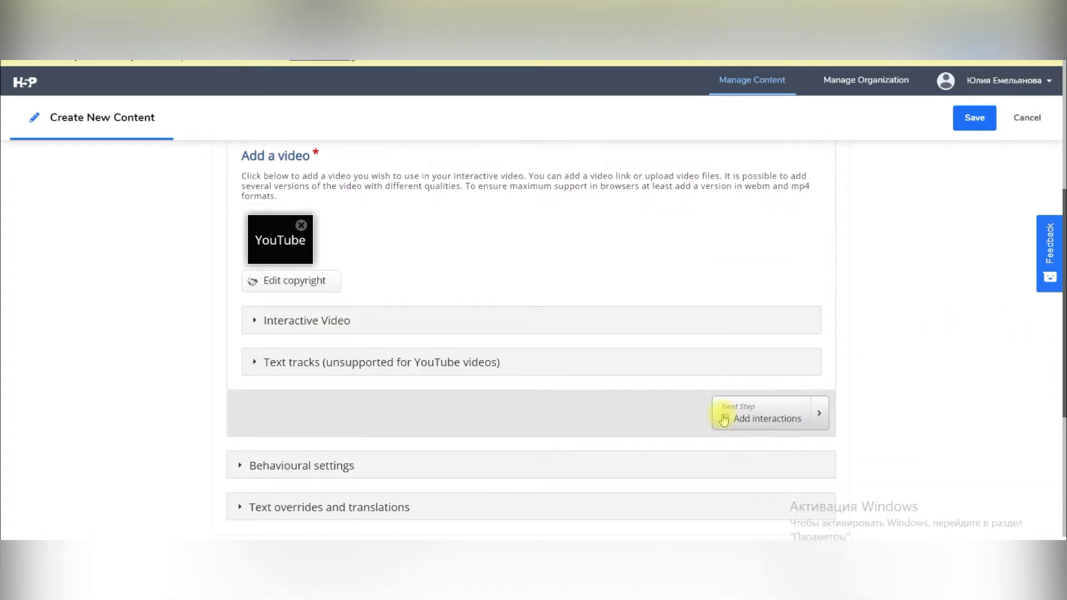
Proceed to the Add interactions stage for the inserted video.
scroll(1063, 421, "down", 1)
scroll(1060, 414, "down", 2)
scroll(1051, 333, "up", 3)
left_click(773, 429)
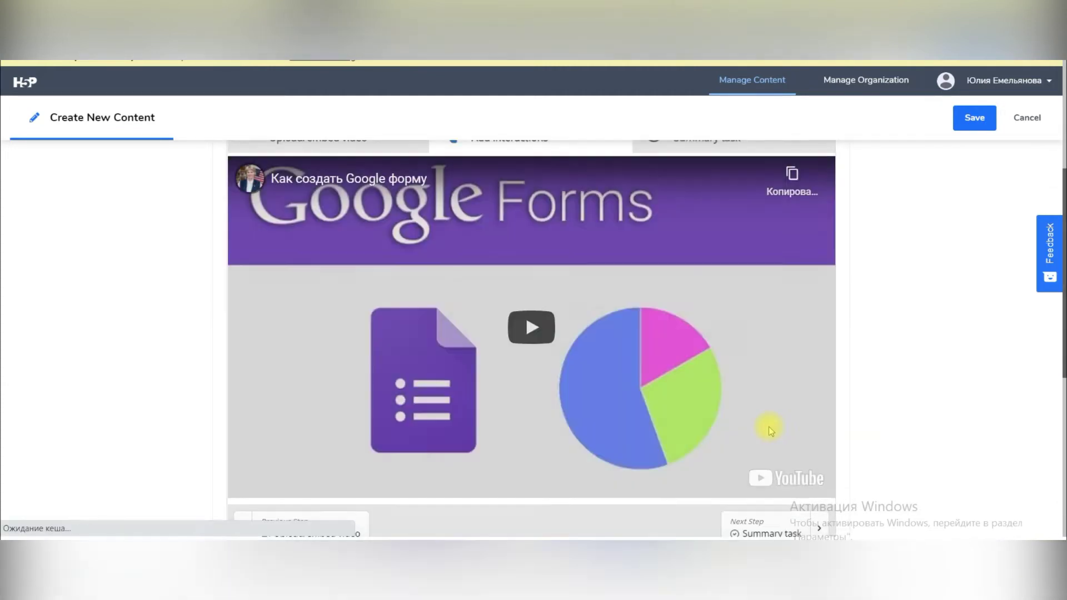
scroll(1056, 278, "up", 2)
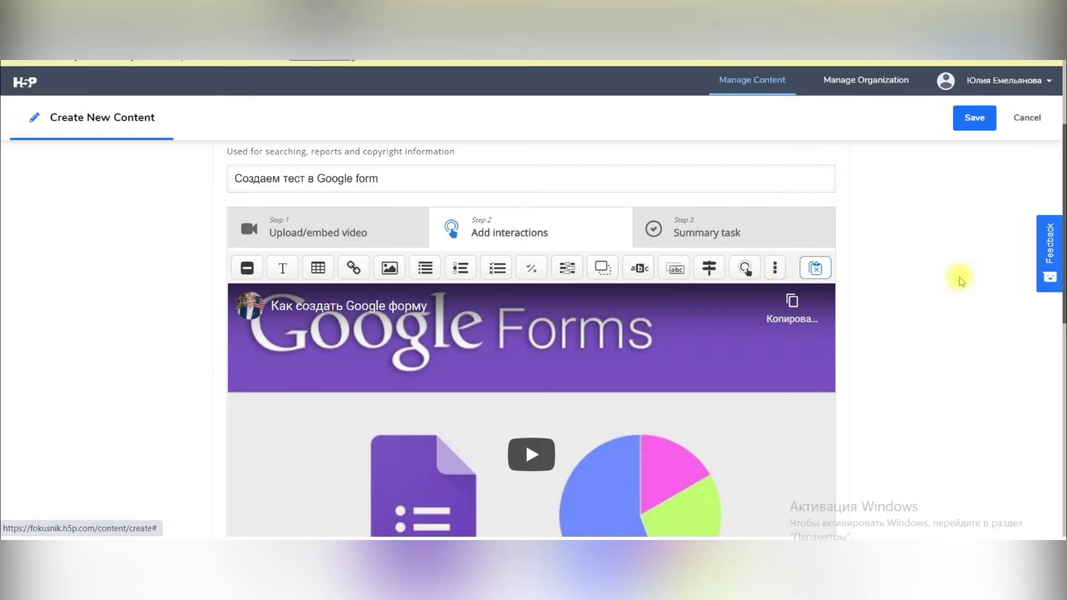
Add a Crossroads interaction at 0:30 of the video with the question "Умеете создавать тесты в Google form?".
left_click_drag(1059, 303, 1059, 350)
left_click(244, 525)
left_click(318, 523)
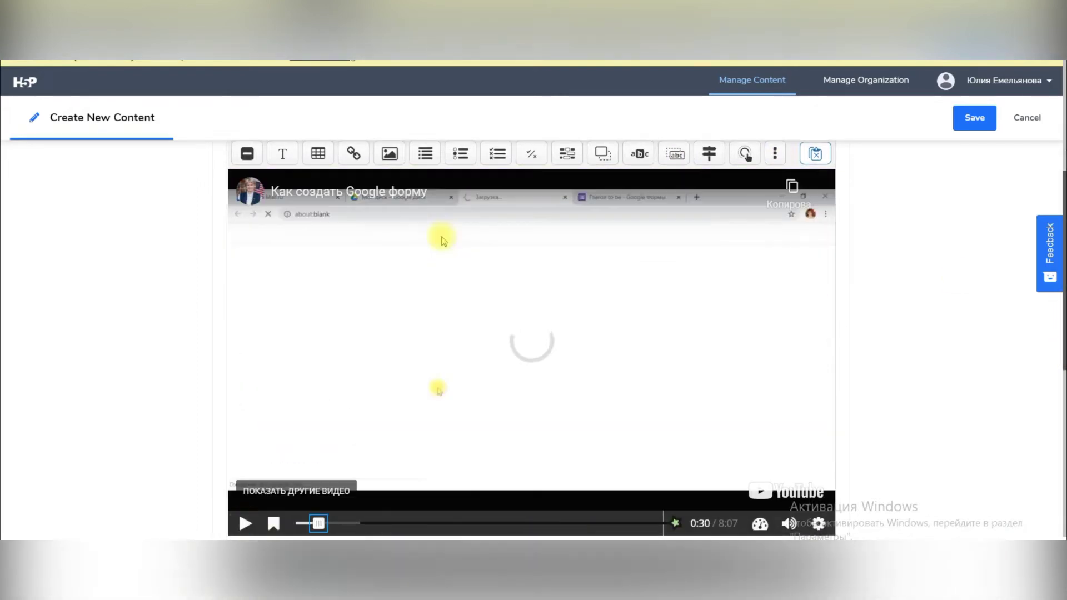
left_click(709, 151)
left_click_drag(1065, 197, 1059, 157)
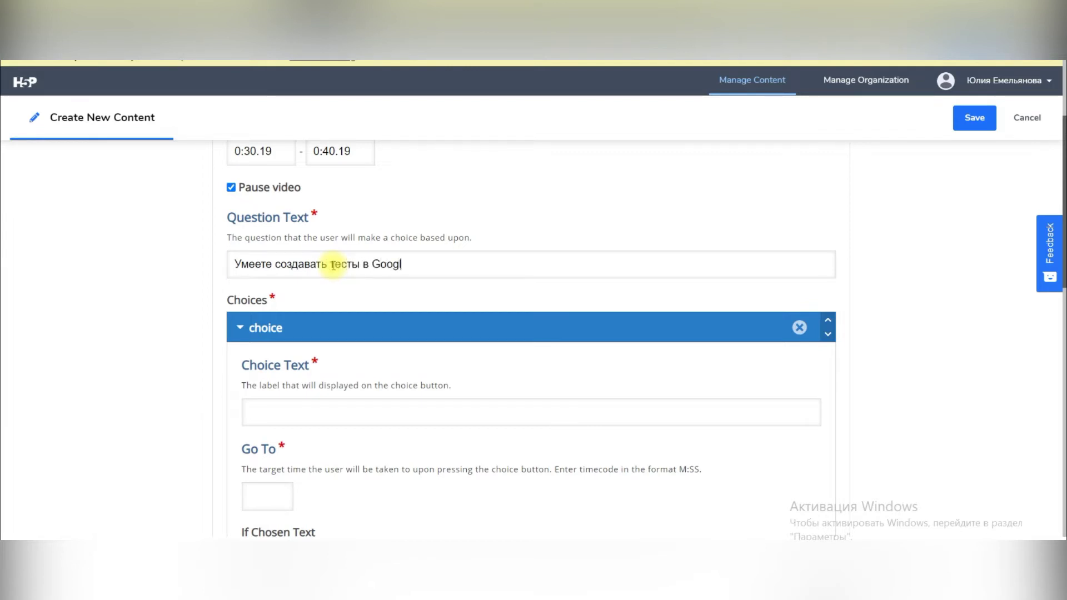
Fill the first choice with "Да, умею", target time 6:30 and the chosen text "Перейти к применению".
left_click(282, 414)
left_click(257, 503)
type("6:30")
scroll(278, 445, "down", 3)
left_click(299, 399)
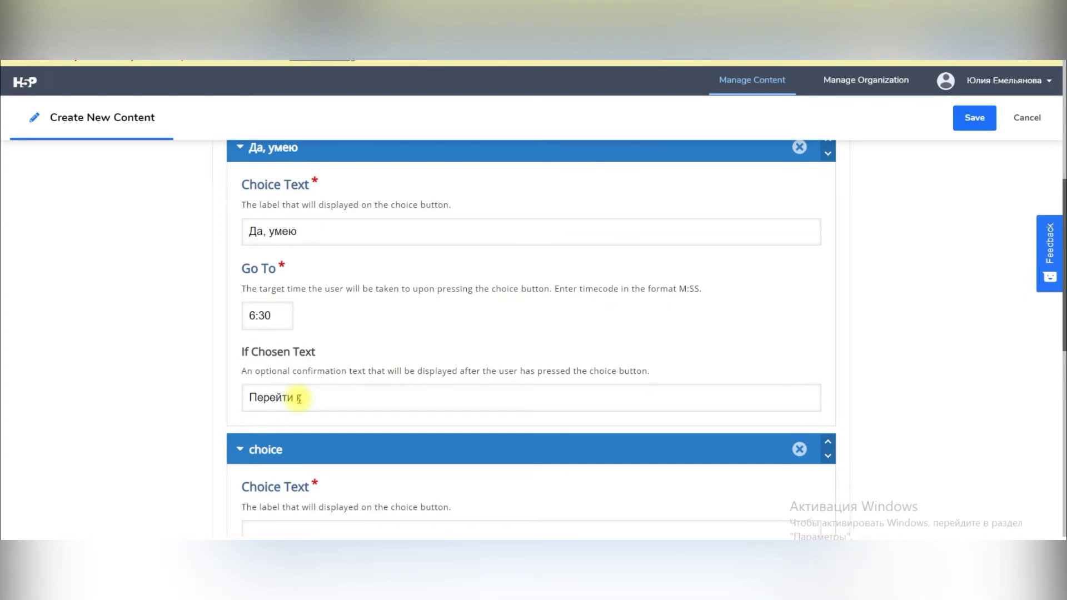
type("Перейти к применению")
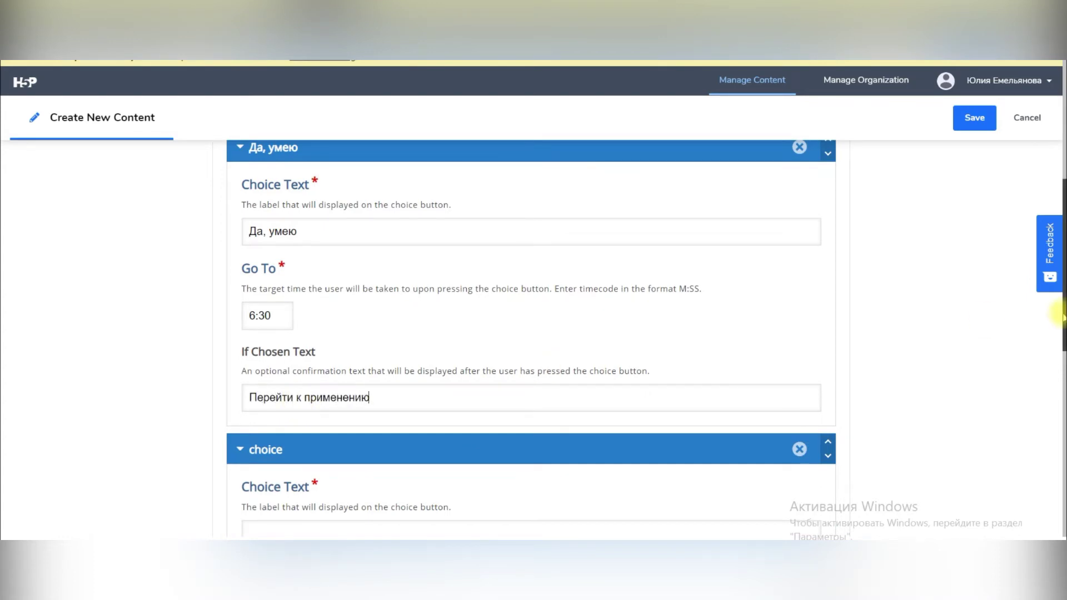
Fill the second choice with "Нет, не умею", target time 0:30 and chosen text "Давай научимся!", and finish the interaction.
scroll(334, 334, "down", 4)
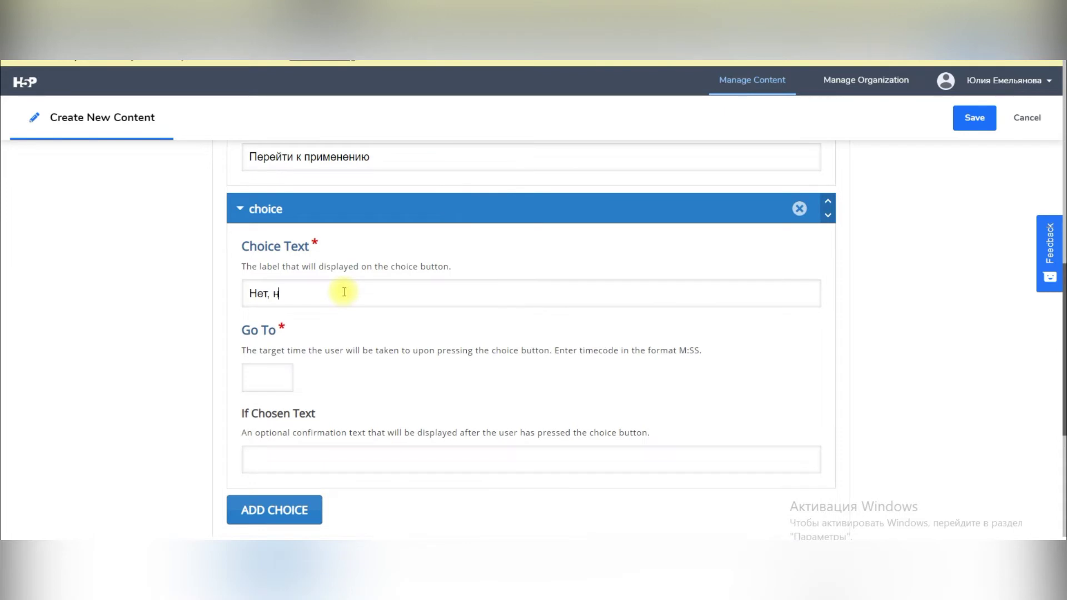
left_click(267, 373)
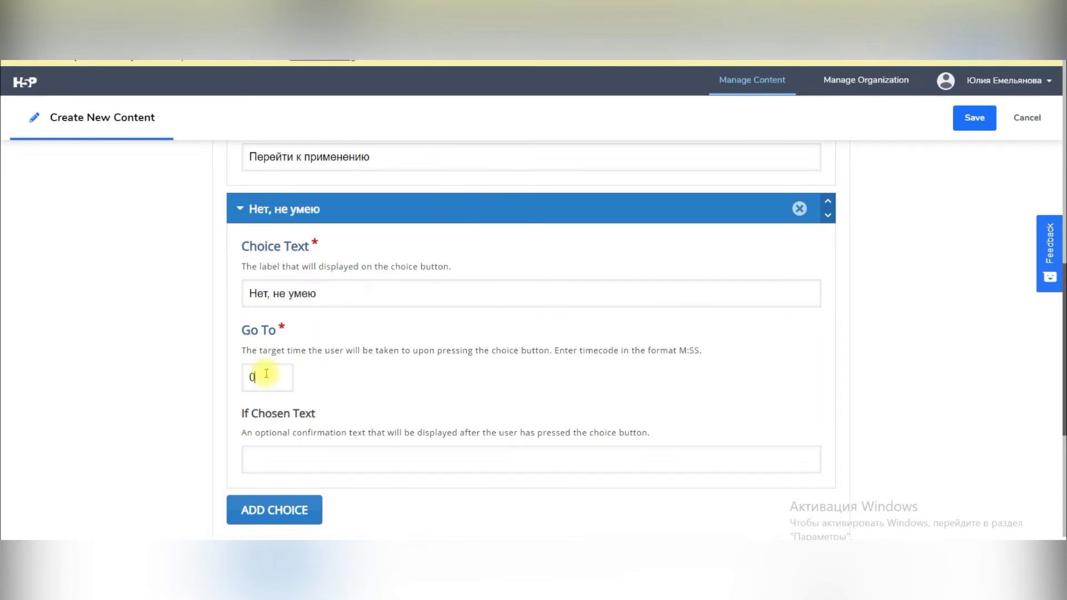
type("0:30")
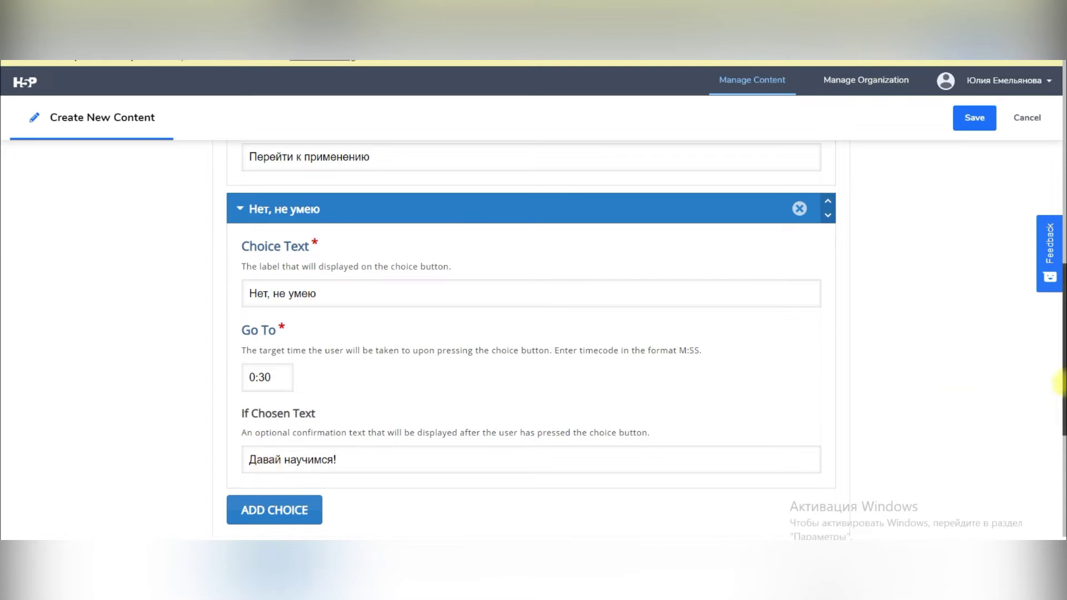
scroll(1064, 384, "down", 2)
left_click(236, 421)
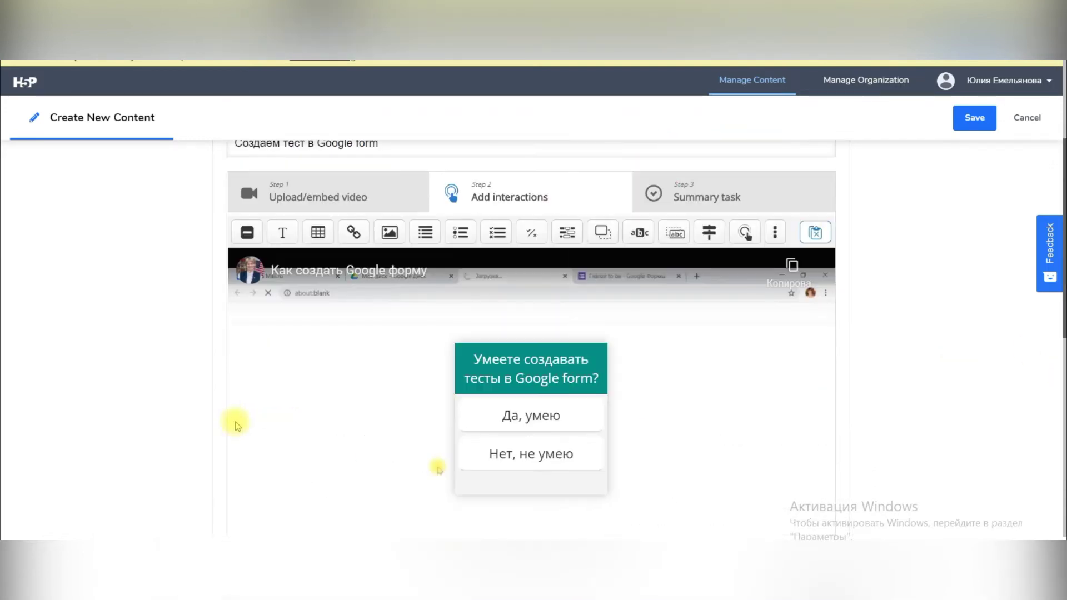
Add a Single Choice Set at 1:53 of the video with the question "Почему нужно 1й вопрос сделать ФИО".
scroll(923, 302, "down", 2)
left_click_drag(317, 457, 386, 469)
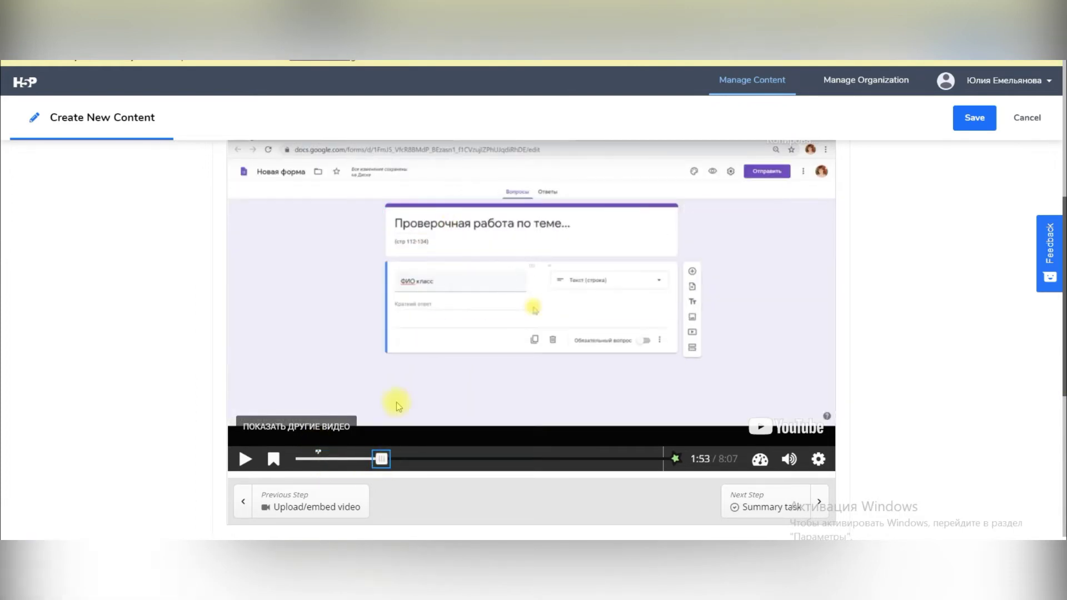
scroll(976, 358, "up", 1)
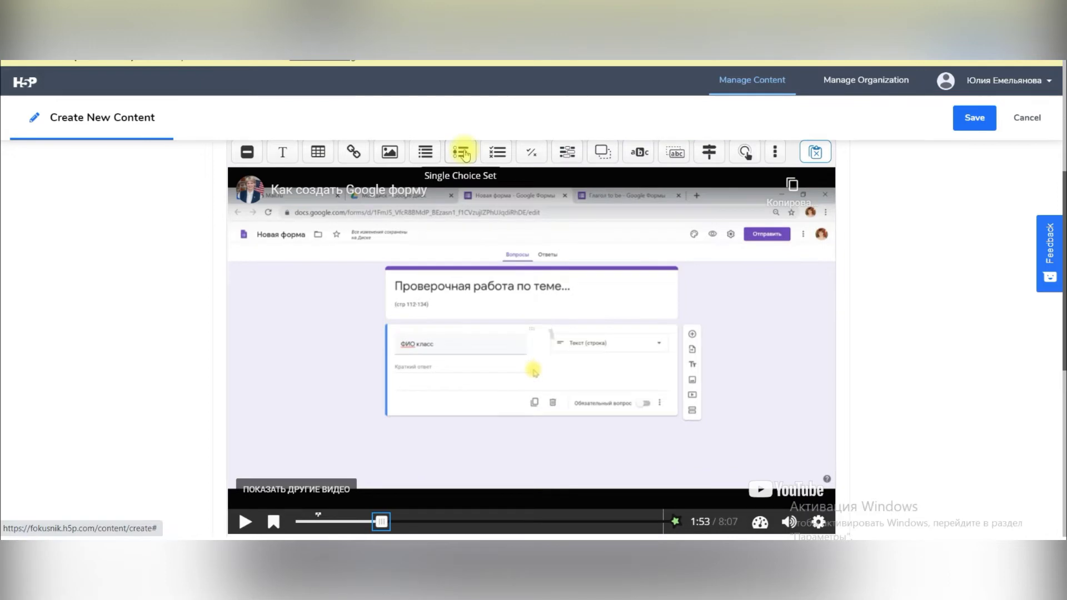
left_click(463, 154)
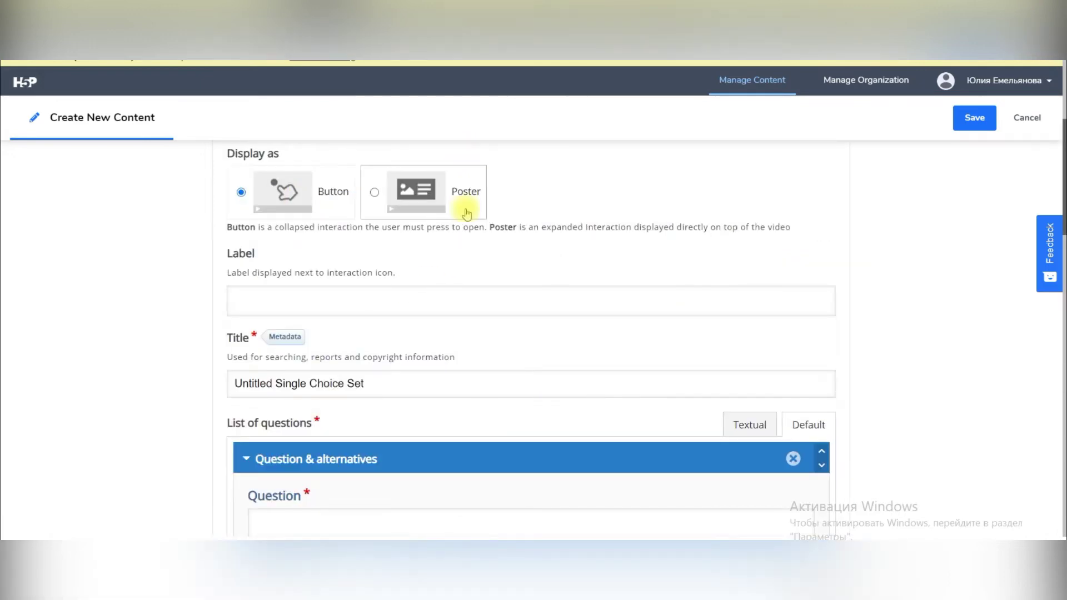
scroll(556, 311, "down", 5)
left_click(451, 264)
type("Почем")
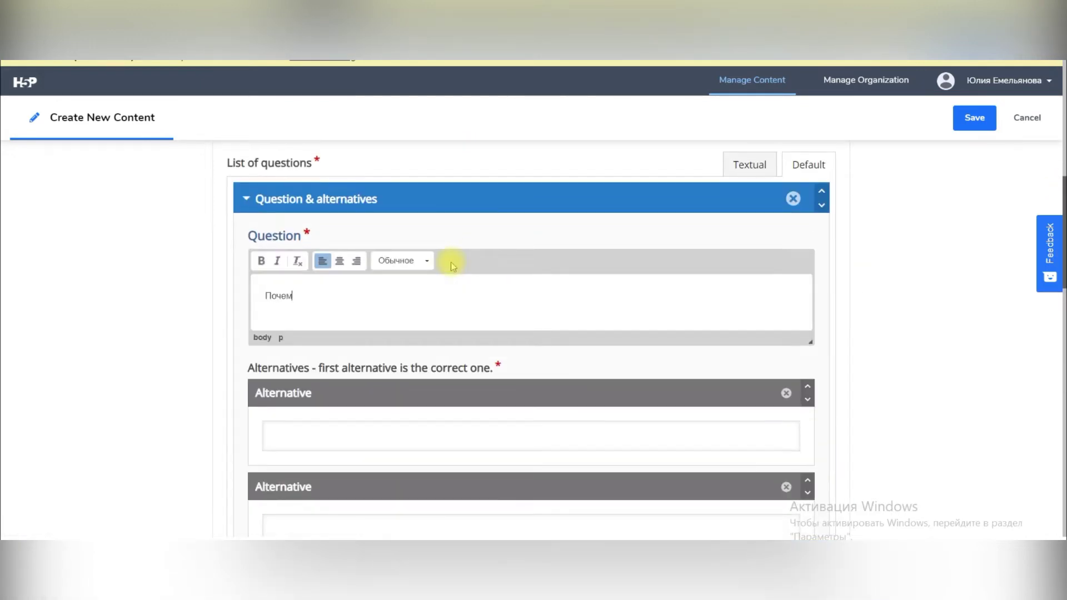
type("у нужно 1й вопрос сделать ФИО")
Enter "нет подписи" as the correct alternative, "чтобы запутать" as the second, add a third wrong alternative, and finish the question set.
left_click(325, 443)
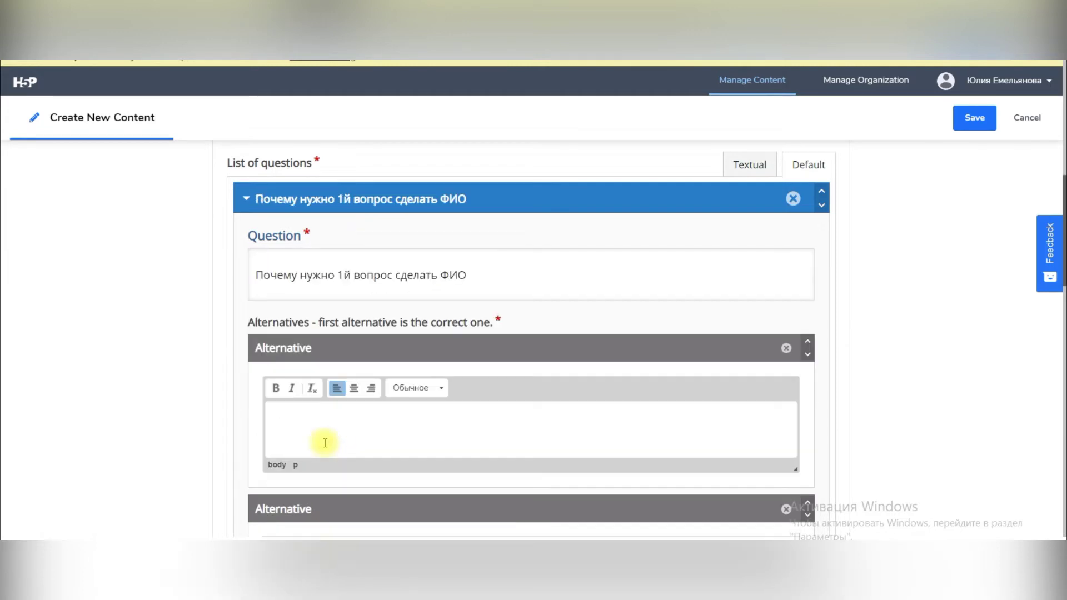
scroll(389, 412, "down", 3)
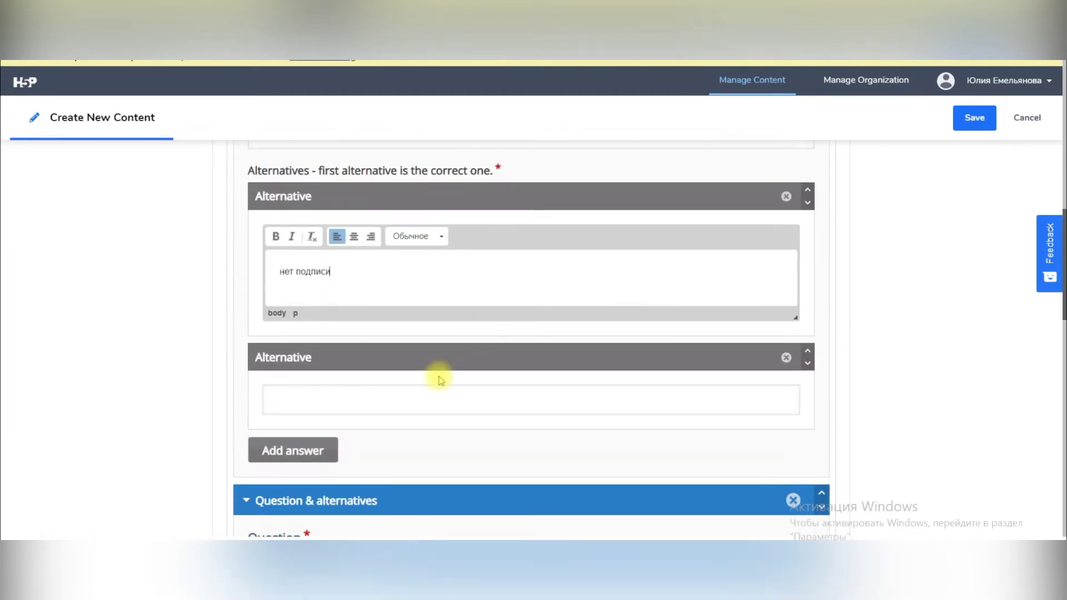
left_click(424, 398)
type("чтобы запутать")
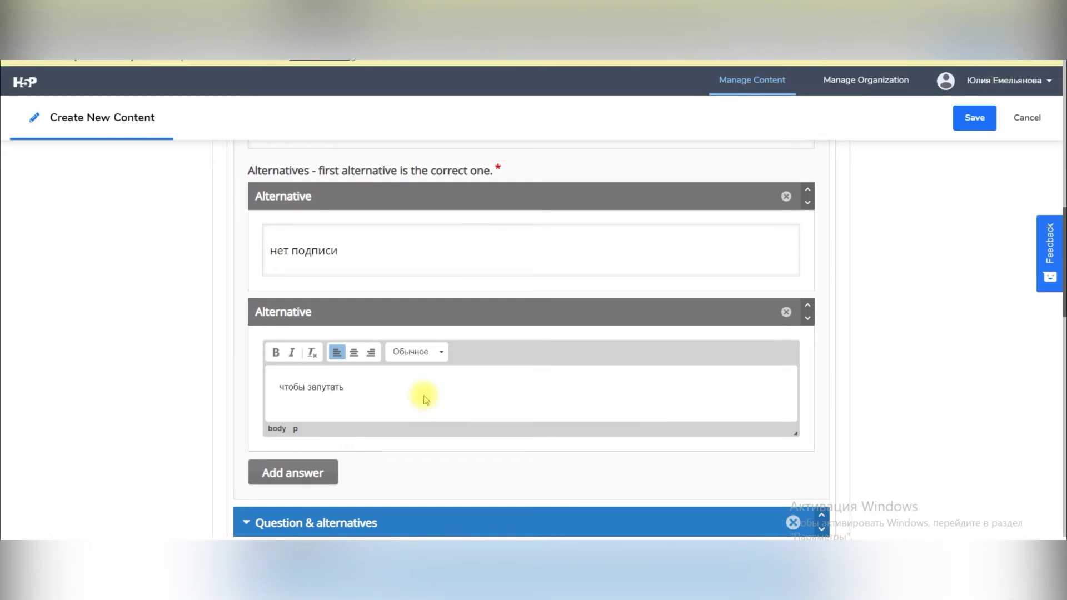
scroll(410, 301, "down", 3)
left_click(306, 319)
left_click(314, 366)
type("прод")
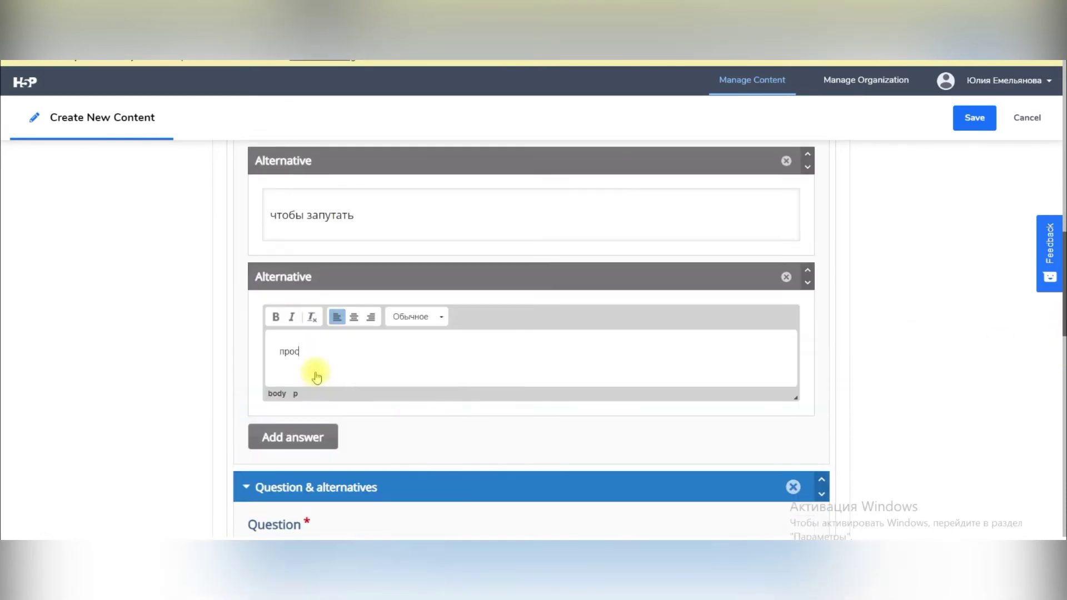
scroll(573, 399, "down", 10)
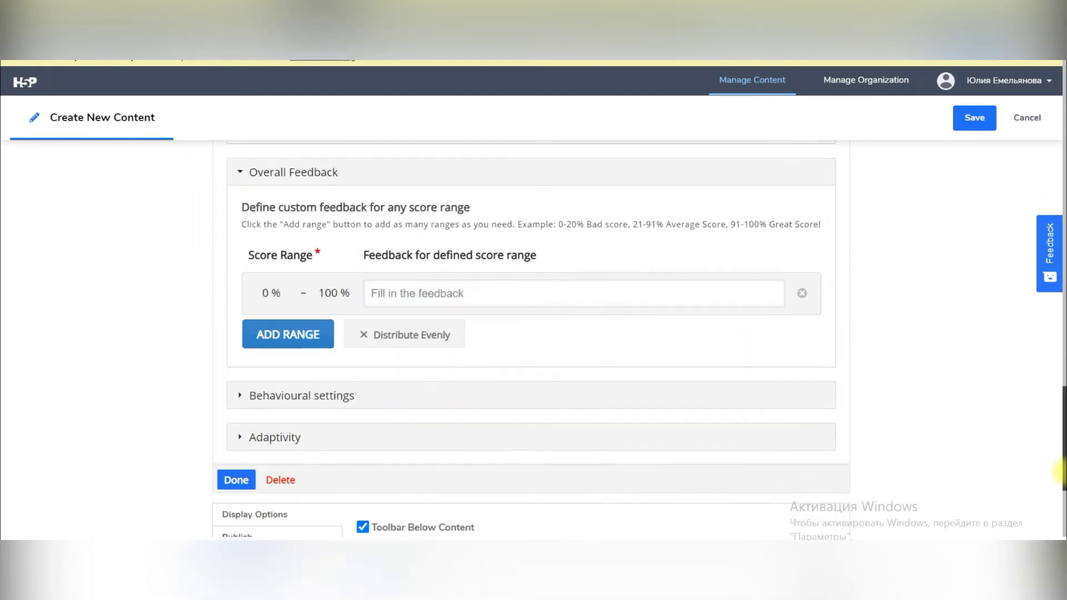
left_click(236, 480)
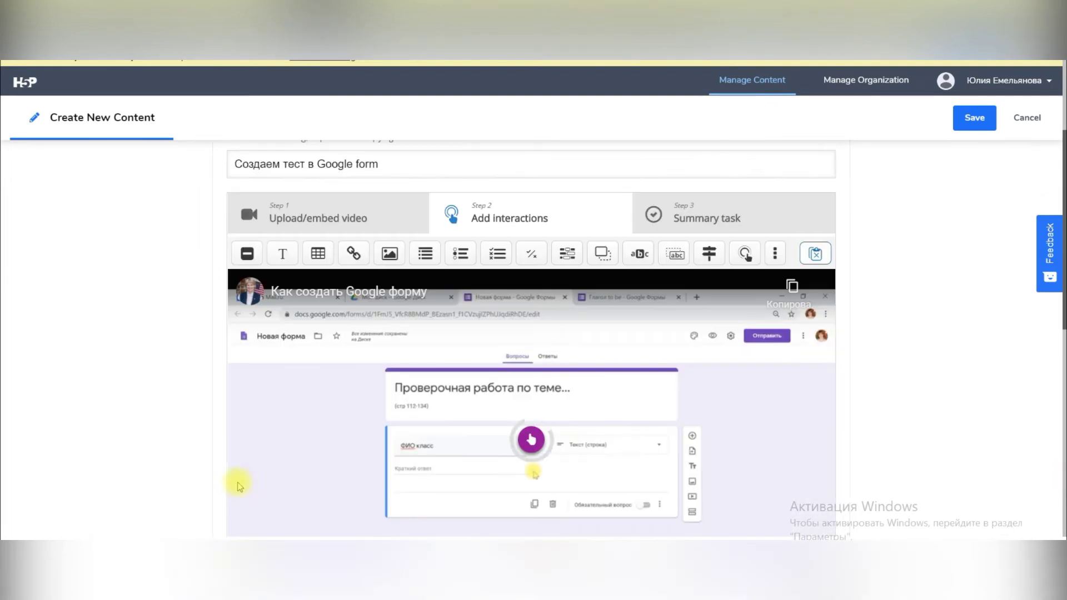
left_click(530, 441)
Add a True/False Question at 6:53 of the video and display it as a poster.
scroll(533, 469, "down", 3)
left_click_drag(381, 484, 609, 497)
scroll(1059, 398, "up", 1)
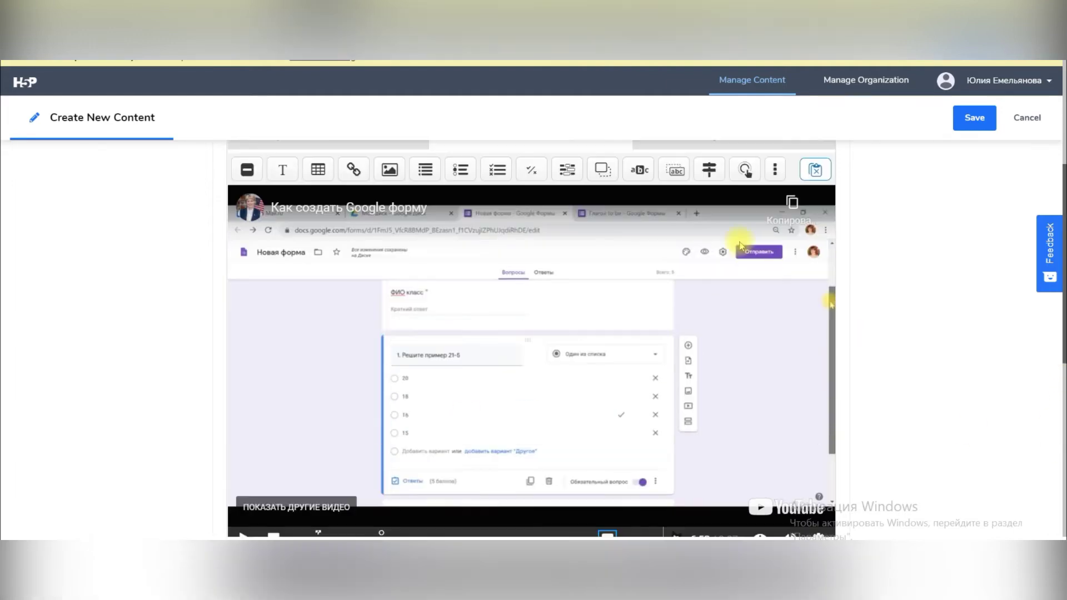
left_click(526, 173)
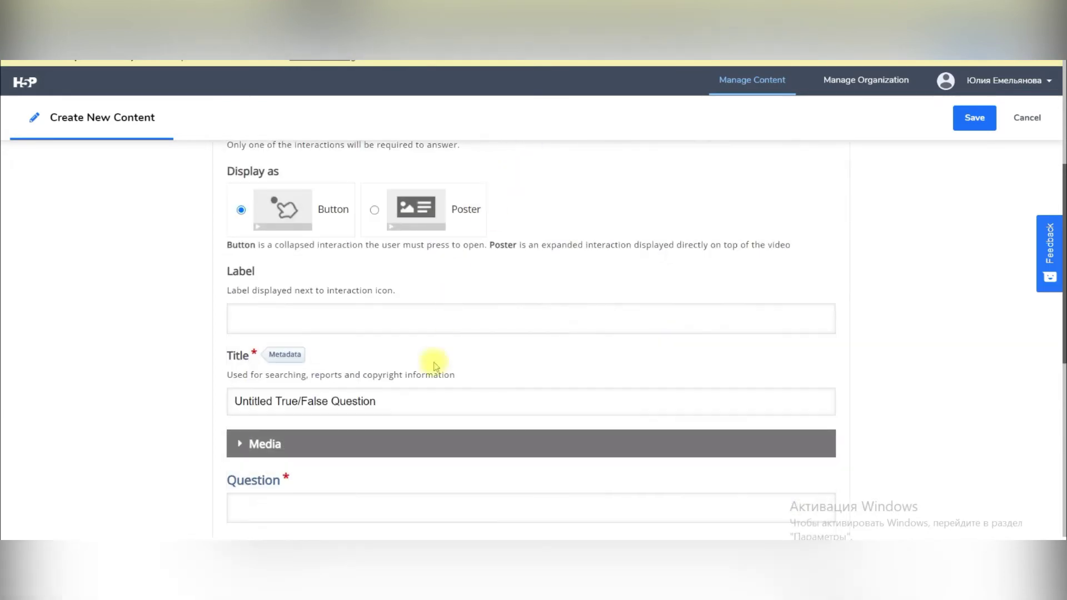
left_click(374, 210)
Set the question to "В тест нельзя вносить изменения после публикации" with False as the correct answer, and finish it.
scroll(1062, 339, "down", 1)
scroll(1059, 339, "down", 1)
left_click(395, 309)
type("В")
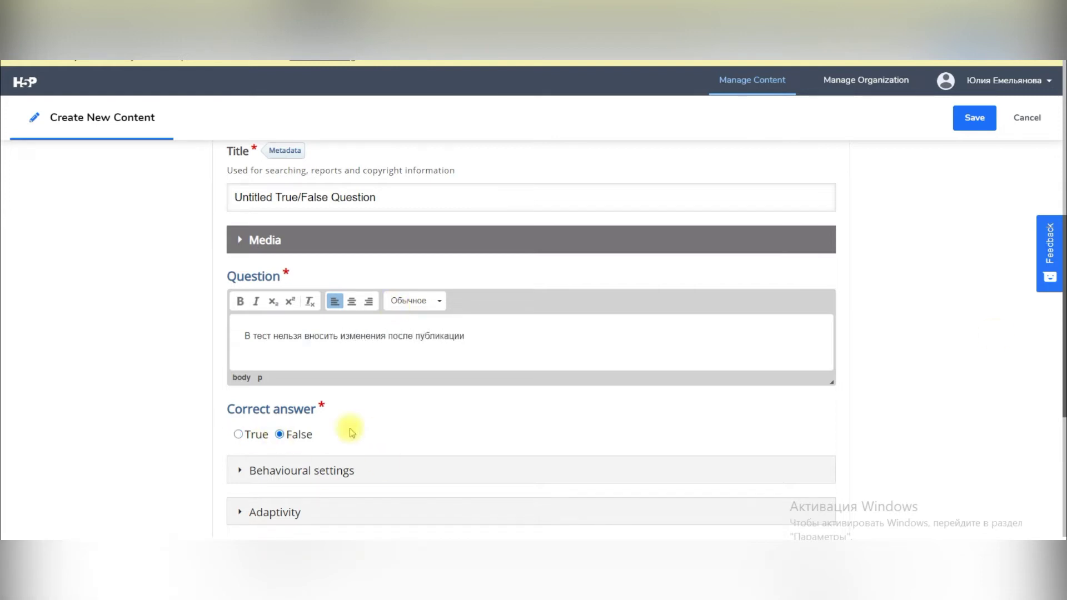
scroll(758, 374, "down", 4)
left_click(233, 333)
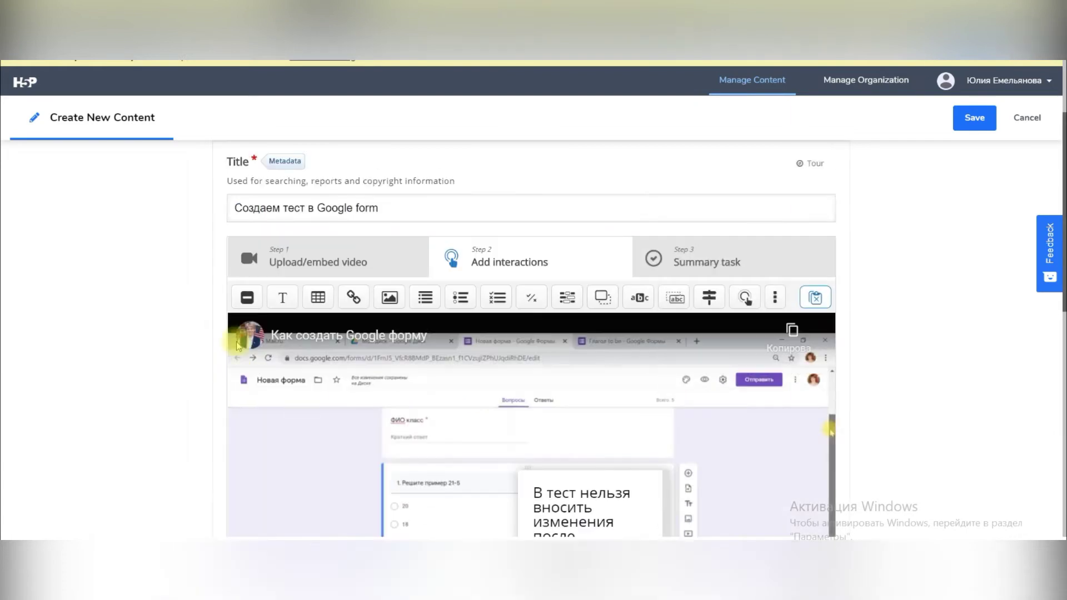
Move the True/False poster to the right edge of the video frame, beside the quiz question shown there.
scroll(1058, 399, "down", 3)
left_click(665, 418)
left_click_drag(665, 418, 818, 361)
Proceed to the Summary task and enter "Тест подходит для выполнения домашнего задания" as the first, correct statement.
scroll(1059, 398, "down", 2)
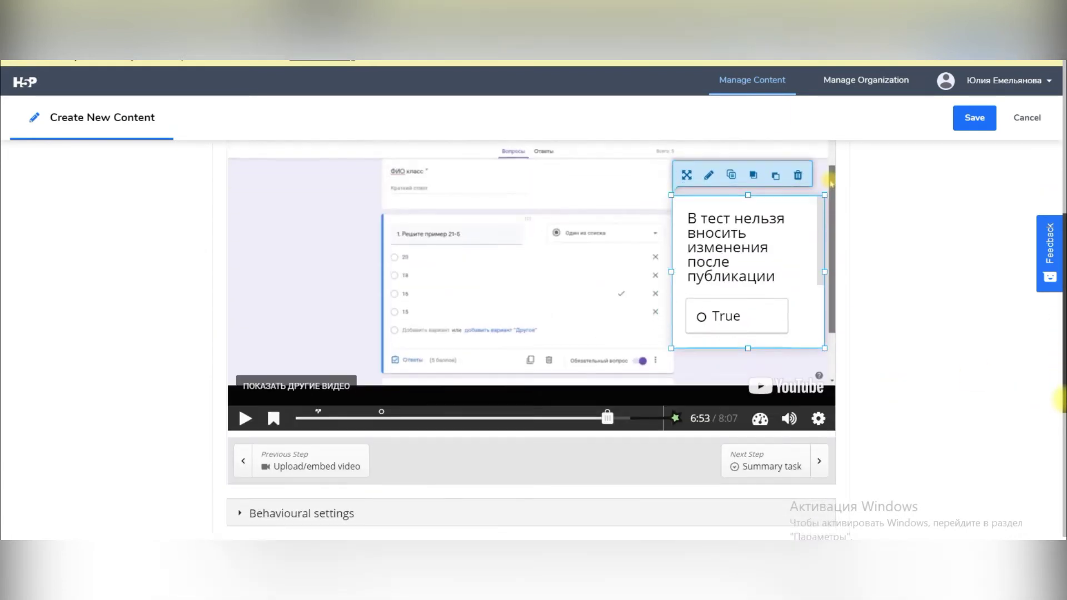
left_click(772, 460)
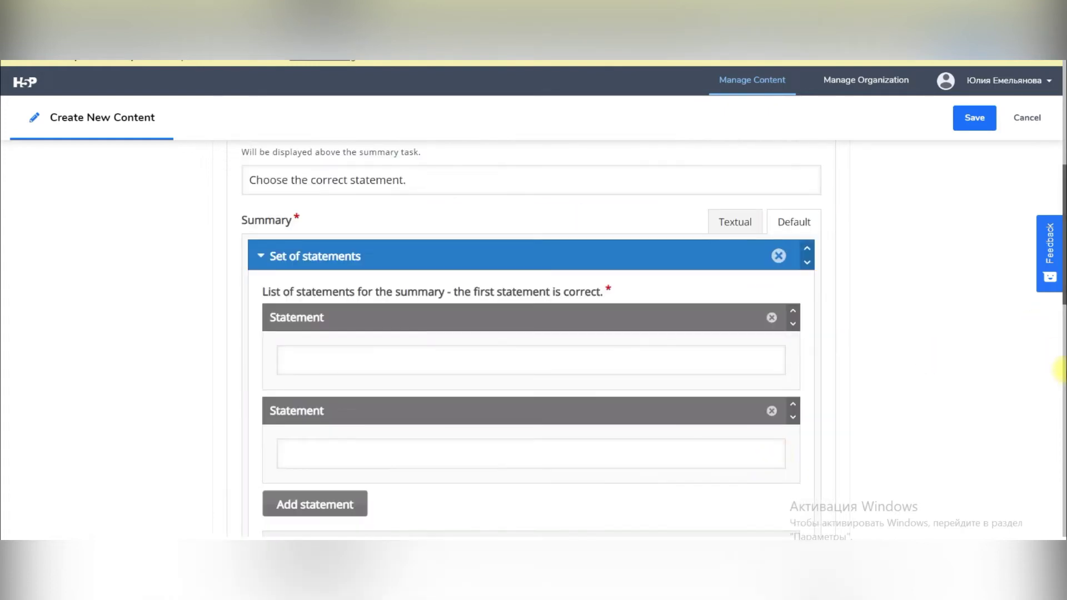
left_click(383, 359)
type("Тест подходит для выполн")
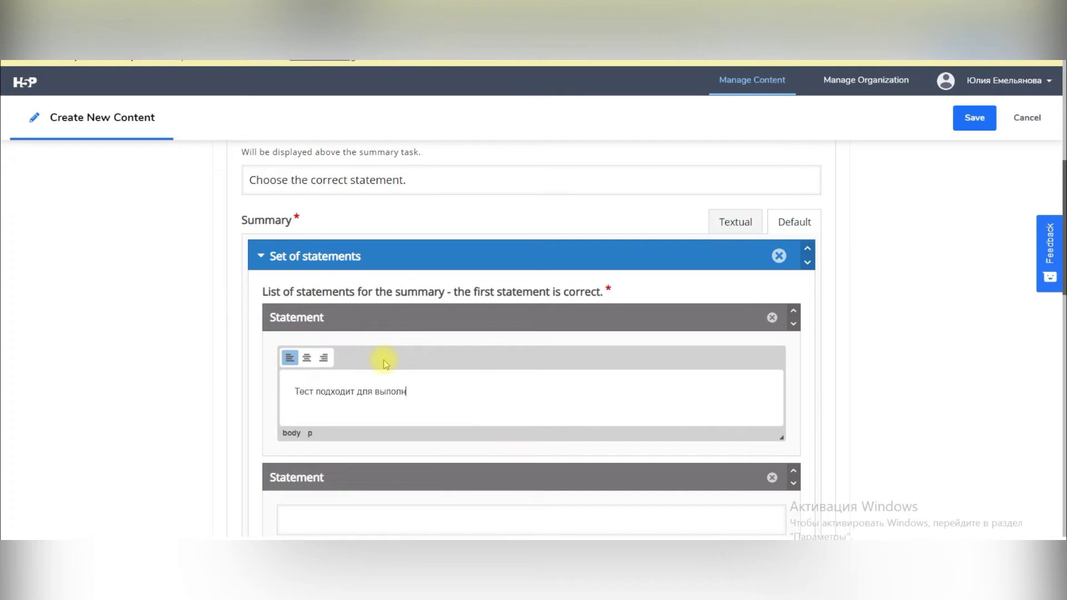
type("ения домашнего задания")
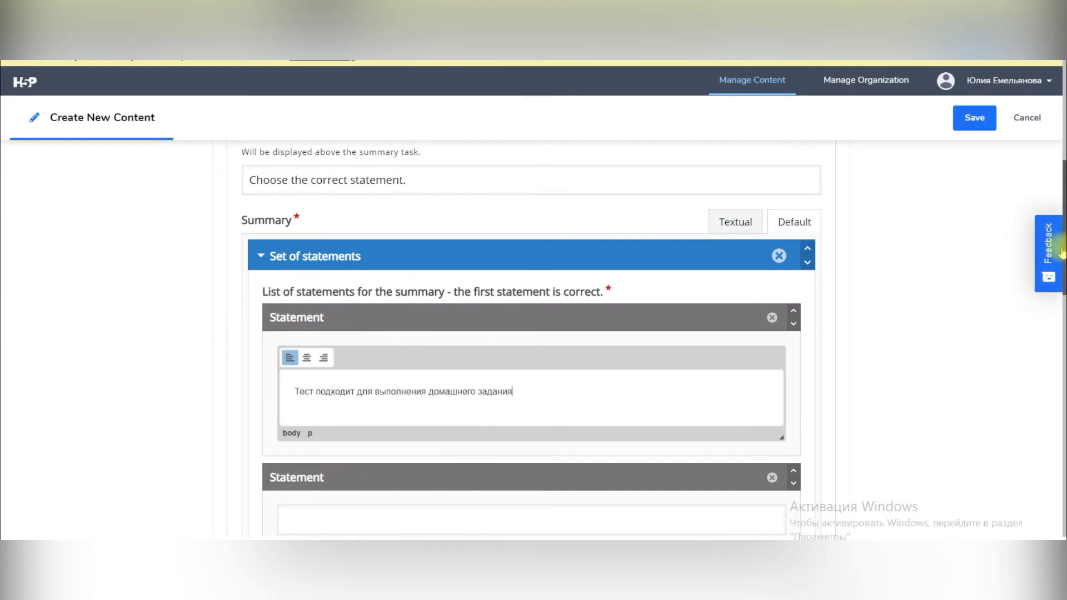
Enter "Учитель не может посмотреть ответы учеников в тесте" as the second statement of the first set in the summary.
scroll(510, 319, "down", 5)
left_click(510, 318)
type("Т")
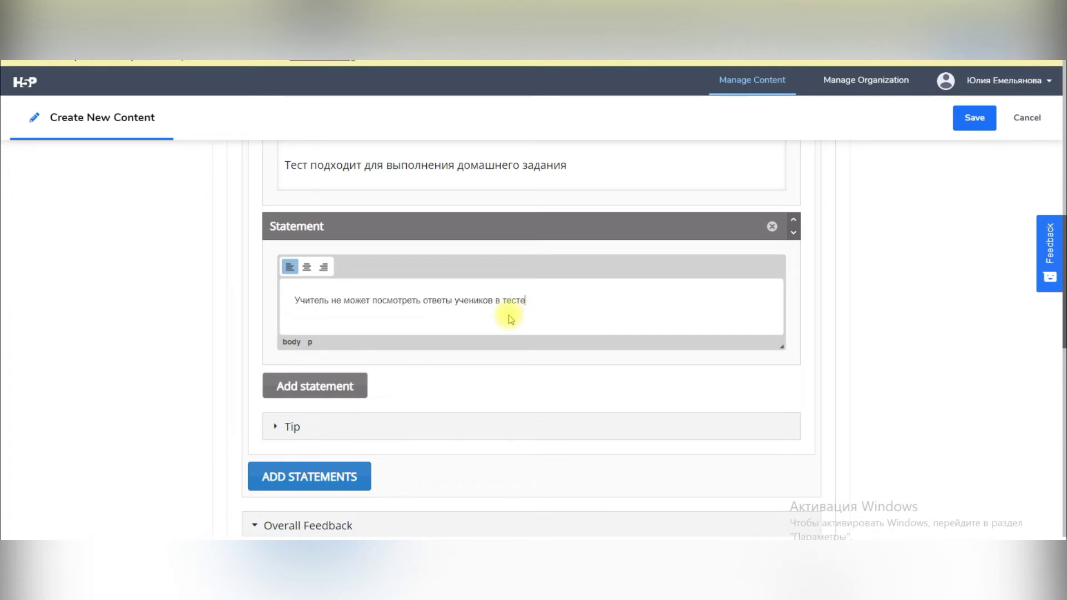
Add another set of statements to the summary, with "Тесты сложно использовать на уроке" as its first statement.
scroll(1017, 333, "down", 2)
left_click(289, 388)
left_click(316, 502)
type("Тесты сложно использовать")
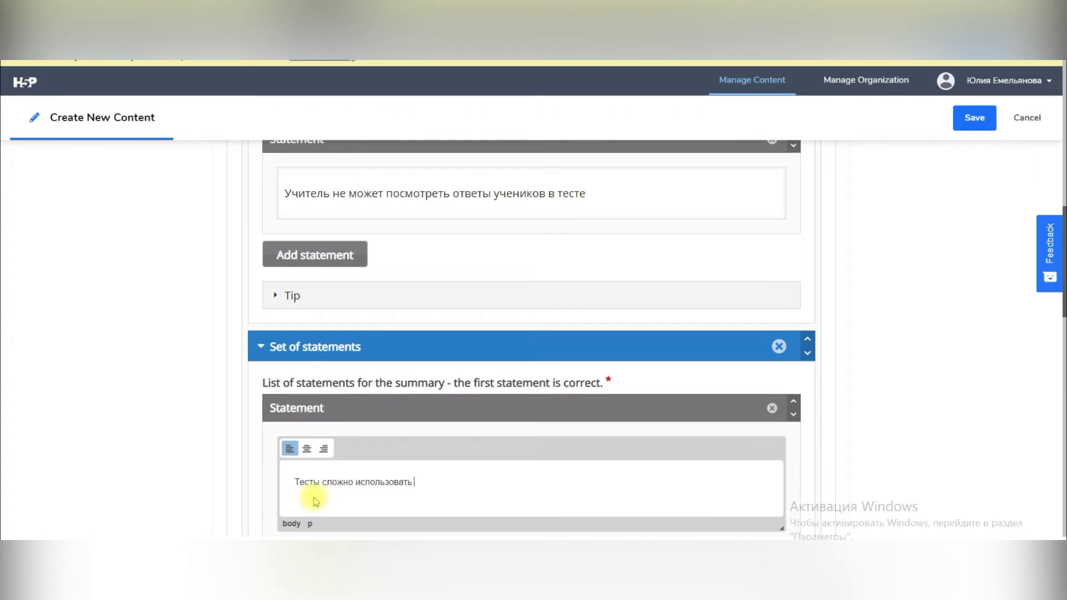
Set the summary task to display 5 seconds before the video ends and save the interactive video.
scroll(1059, 300, "down", 8)
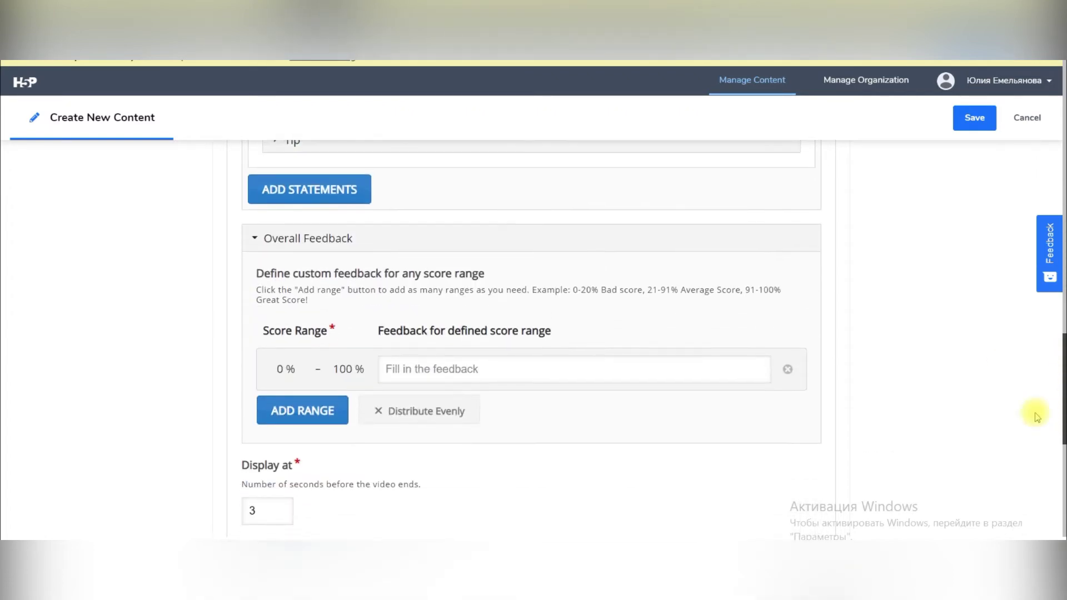
double_click(252, 509)
type("5")
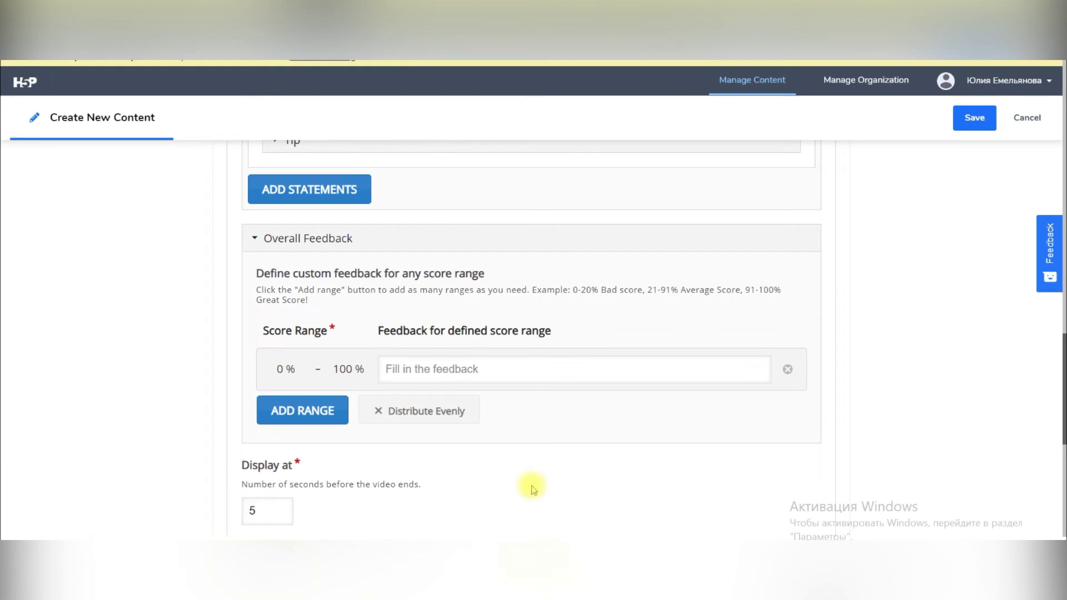
scroll(1060, 389, "down", 4)
scroll(1059, 400, "down", 5)
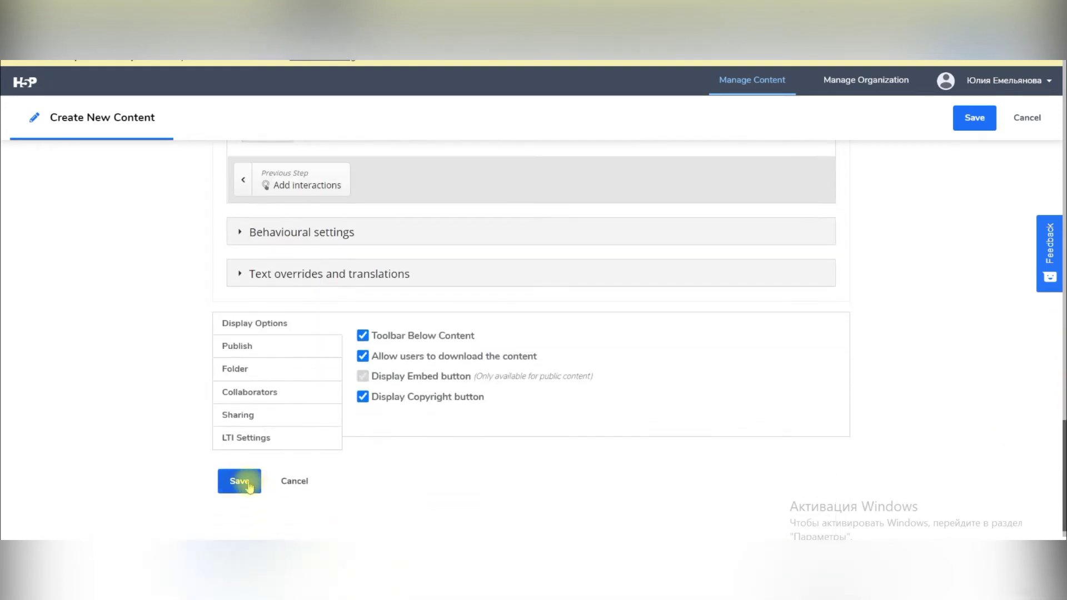
left_click(245, 480)
Play the saved video to the crossroads question, dismiss the suggested videos, and test the "Да, умею" choice.
scroll(1056, 428, "down", 3)
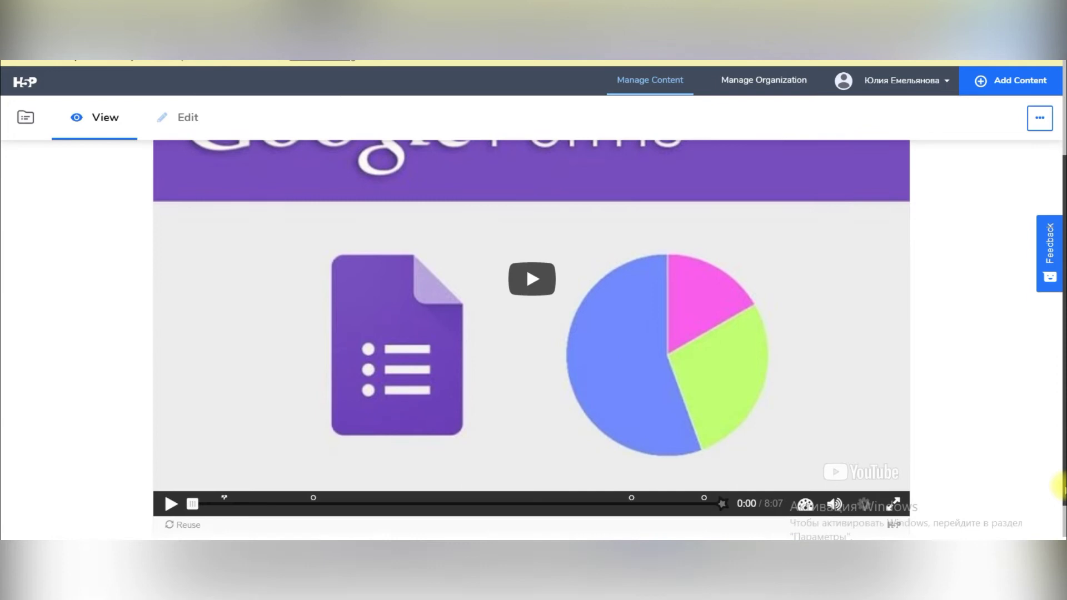
left_click(171, 504)
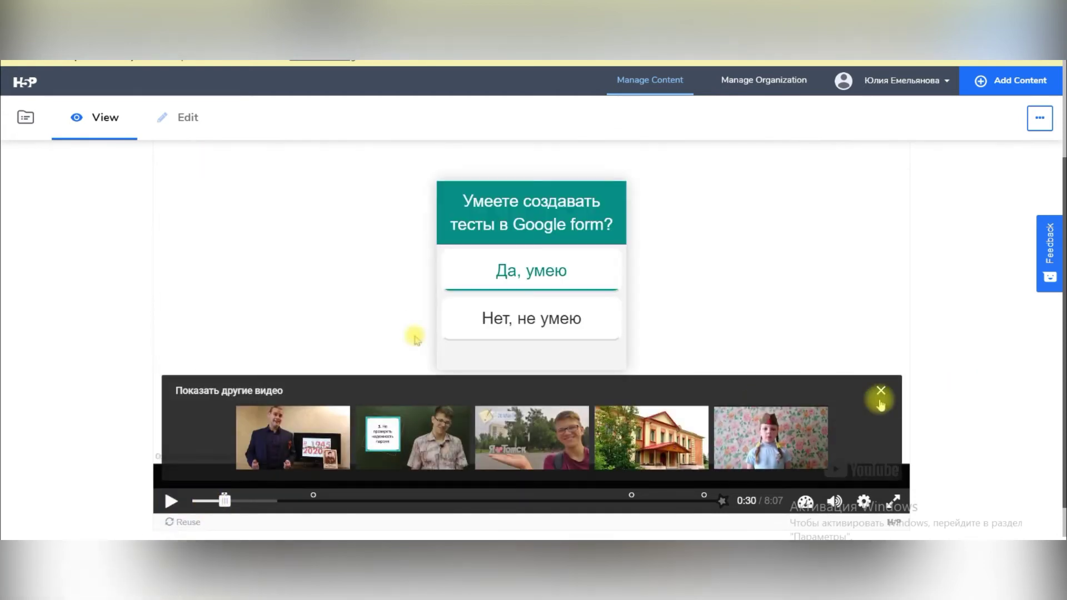
left_click(880, 392)
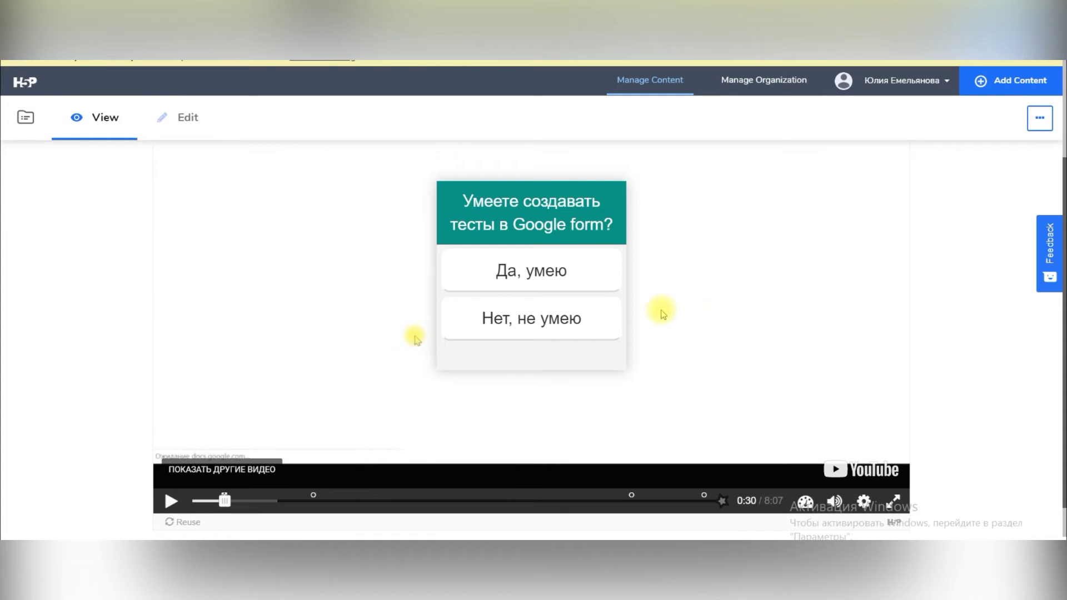
left_click(537, 272)
left_click(537, 352)
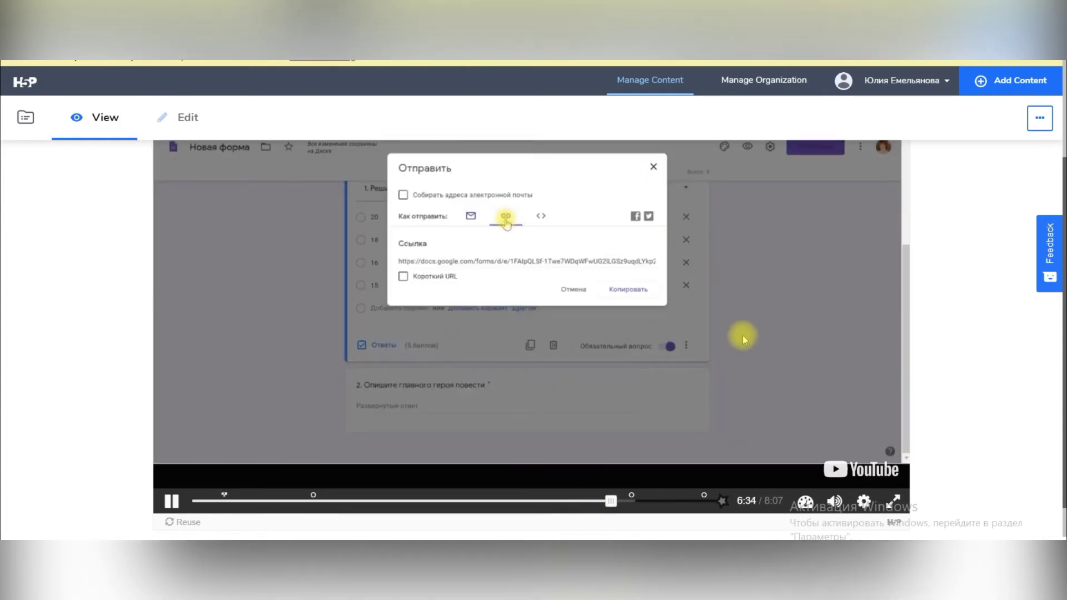
Return to the crossroads at 0:30, test the "Нет, не умею" choice, and resume playback.
left_click_drag(611, 502, 221, 502)
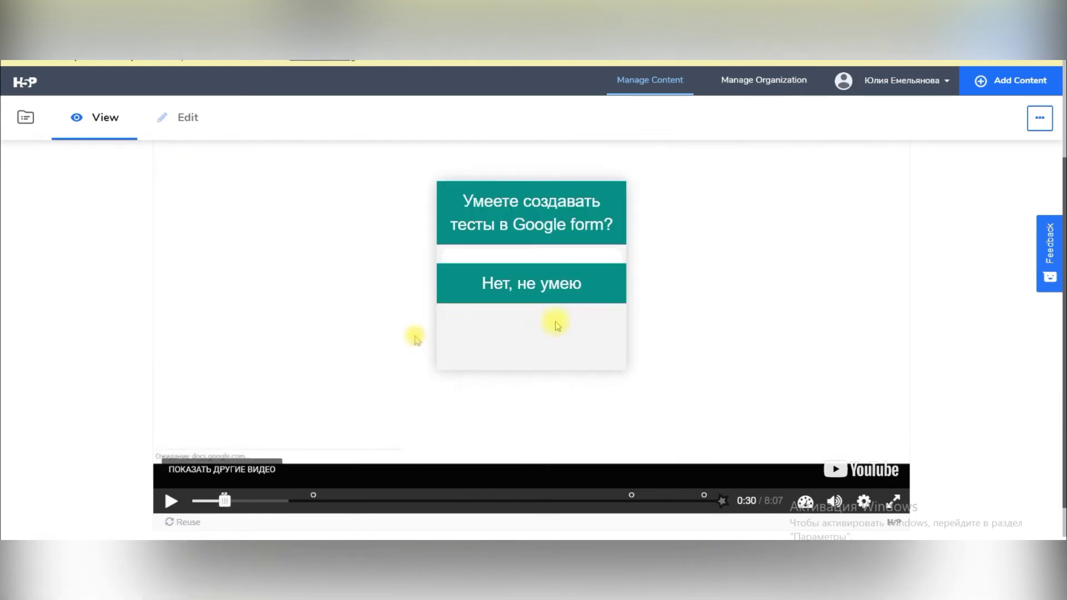
left_click(555, 319)
left_click(552, 338)
left_click(538, 318)
left_click(538, 340)
left_click(171, 501)
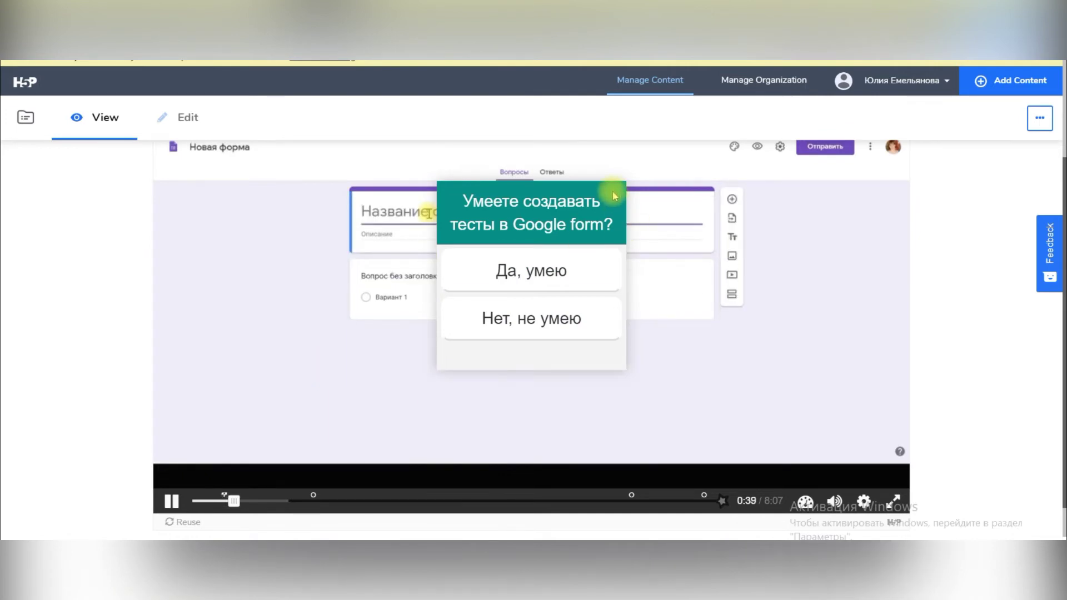
Skip ahead to the single choice question about the ФИО field and test it with the answer "нет подписи".
left_click_drag(273, 500, 297, 512)
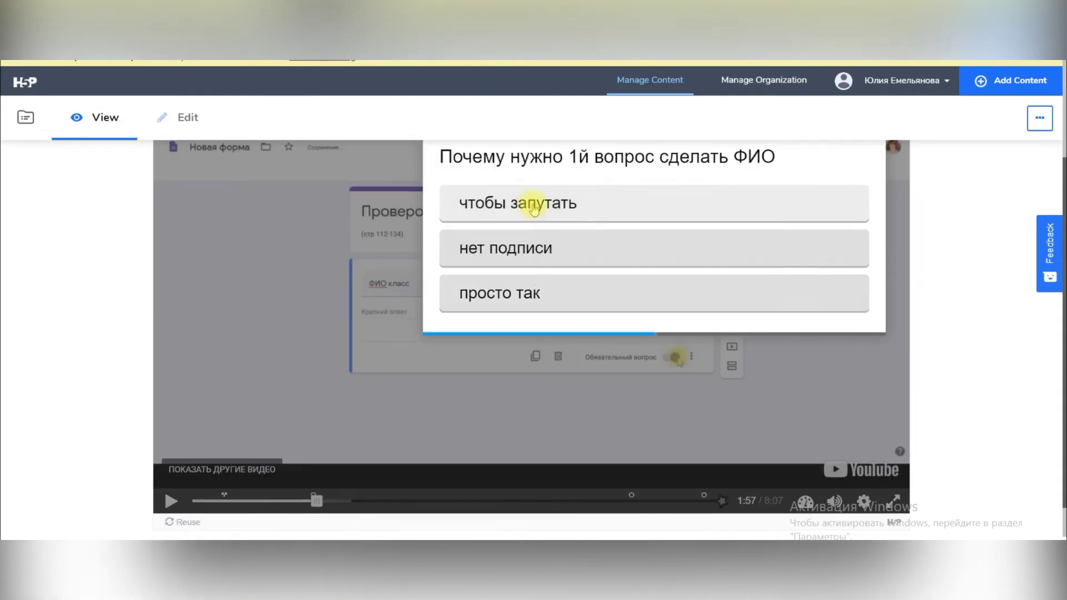
left_click(534, 209)
left_click(489, 263)
left_click(503, 294)
left_click(624, 265)
left_click(457, 155)
left_click(498, 259)
left_click(507, 248)
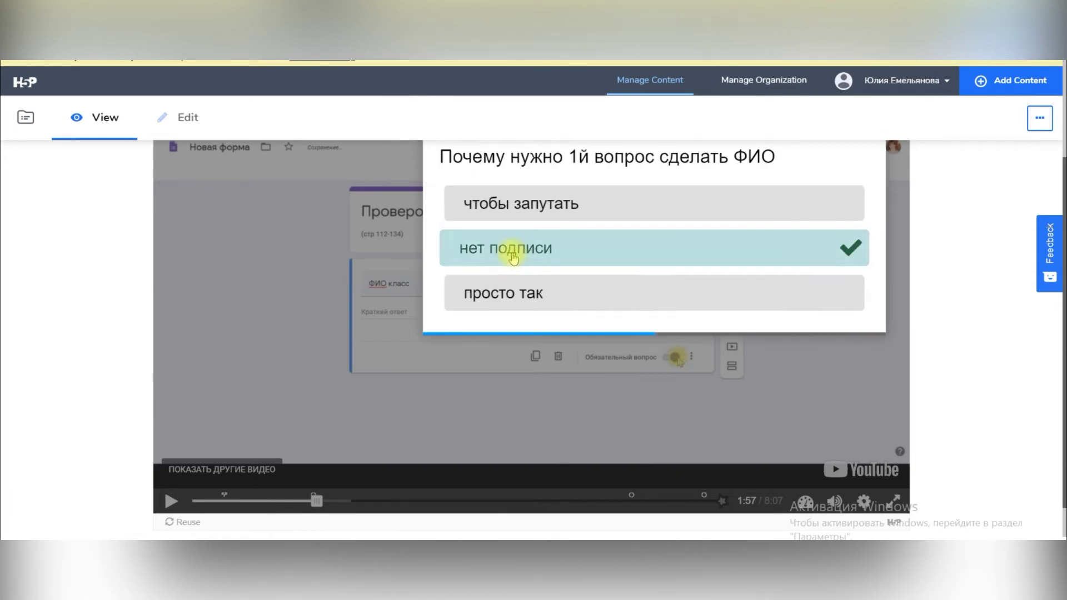
left_click(795, 267)
Skip ahead to the True/False question at 6:53, answer False, check it, and continue.
left_click_drag(317, 501, 623, 503)
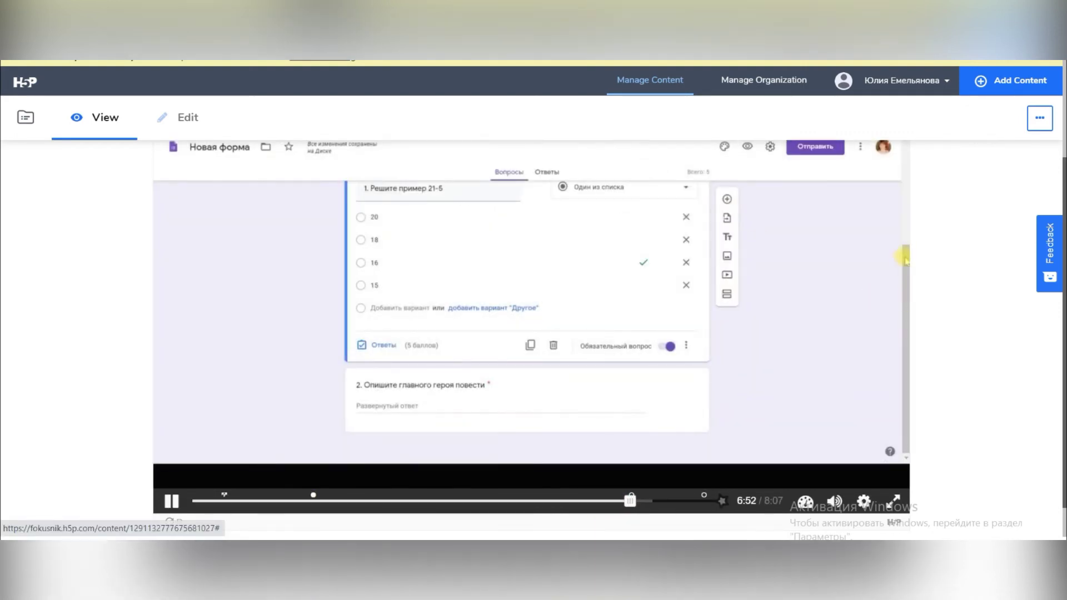
left_click_drag(892, 318, 879, 381)
left_click(757, 324)
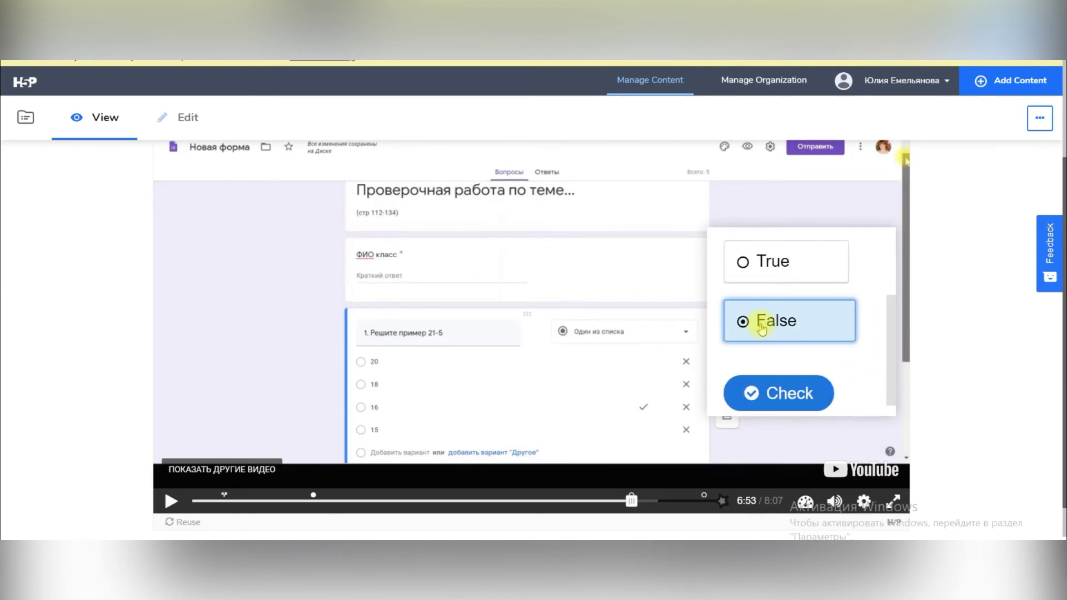
left_click(786, 392)
left_click(809, 378)
Skip to the end of the video, complete the summary task by choosing its statements, and submit the answers.
left_click_drag(632, 501, 691, 500)
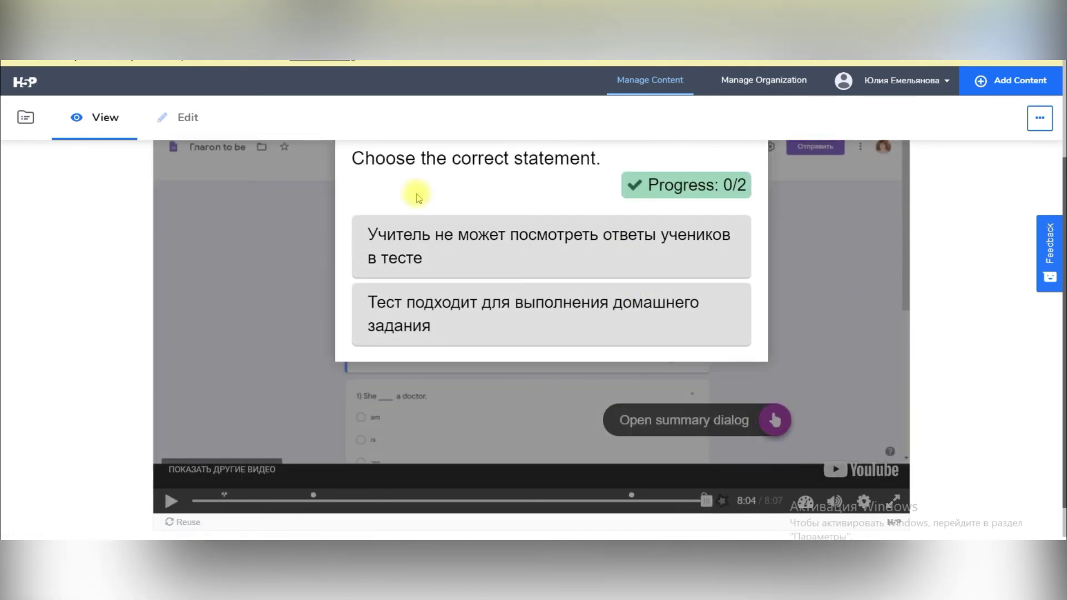
left_click(559, 259)
left_click(542, 314)
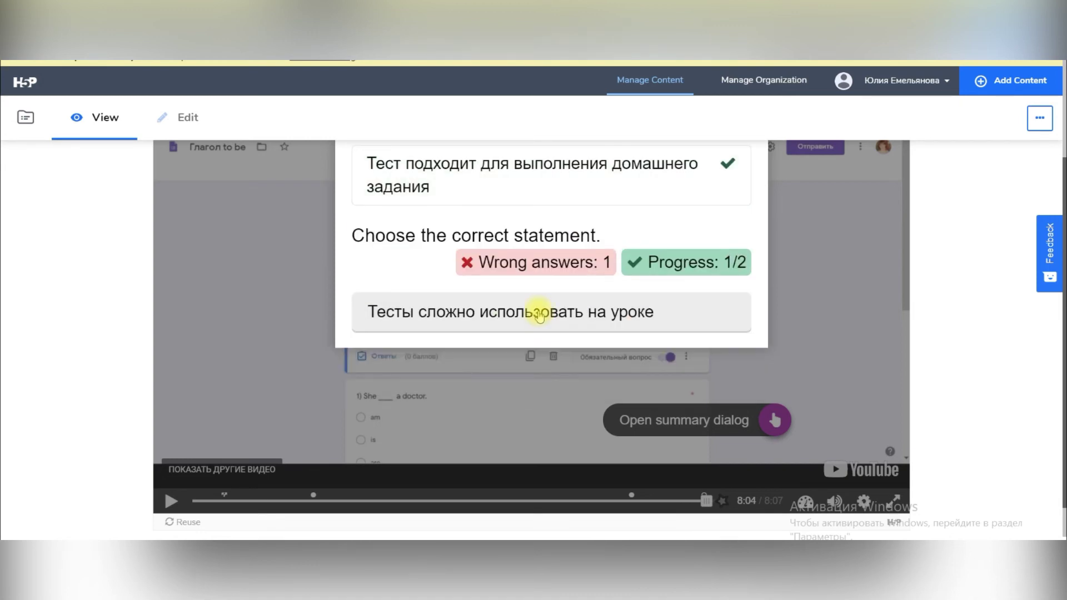
left_click(539, 315)
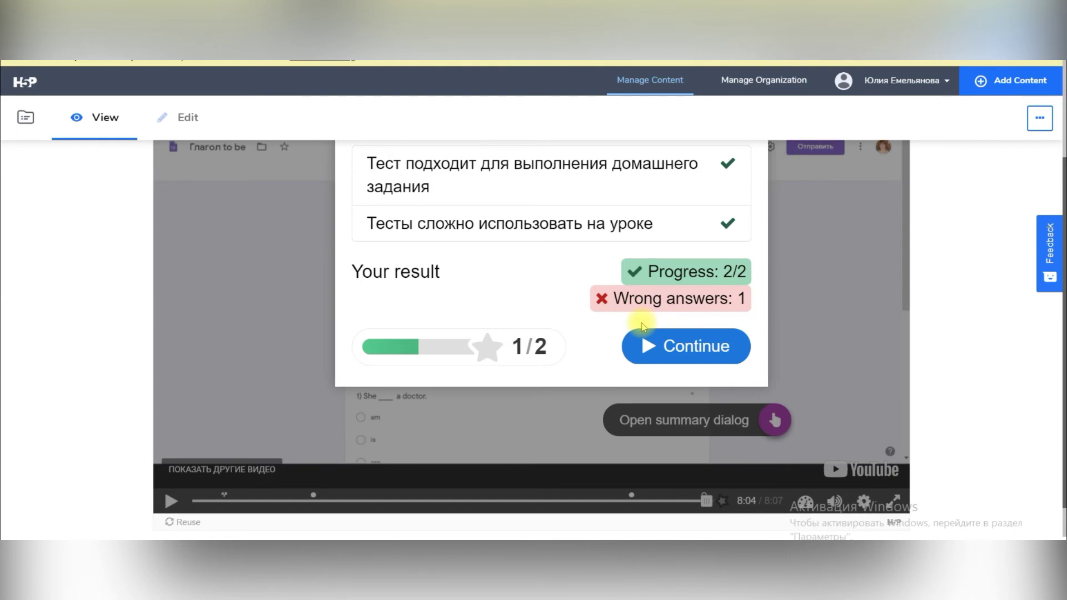
left_click(711, 349)
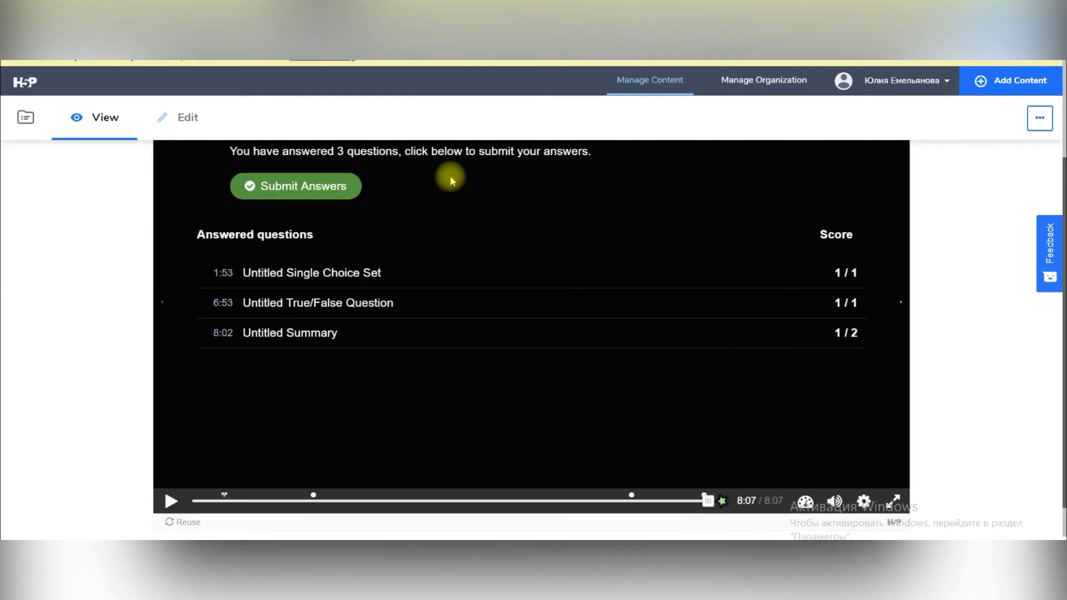
left_click(336, 190)
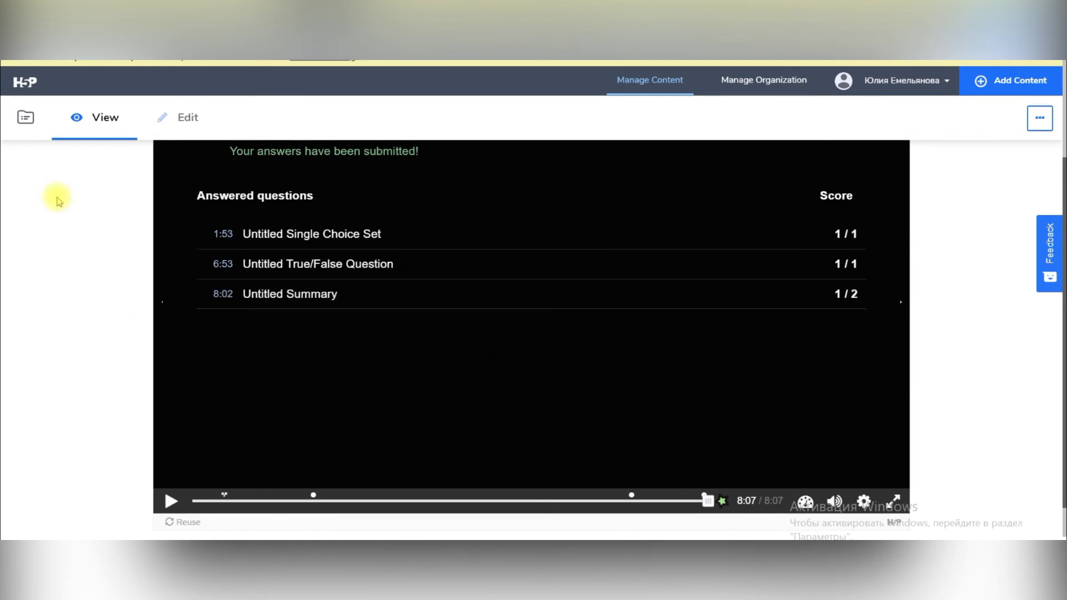
From the content list, set "Создаем тест в Google form" to Public, copy its external link, and update the publishing status.
left_click(25, 118)
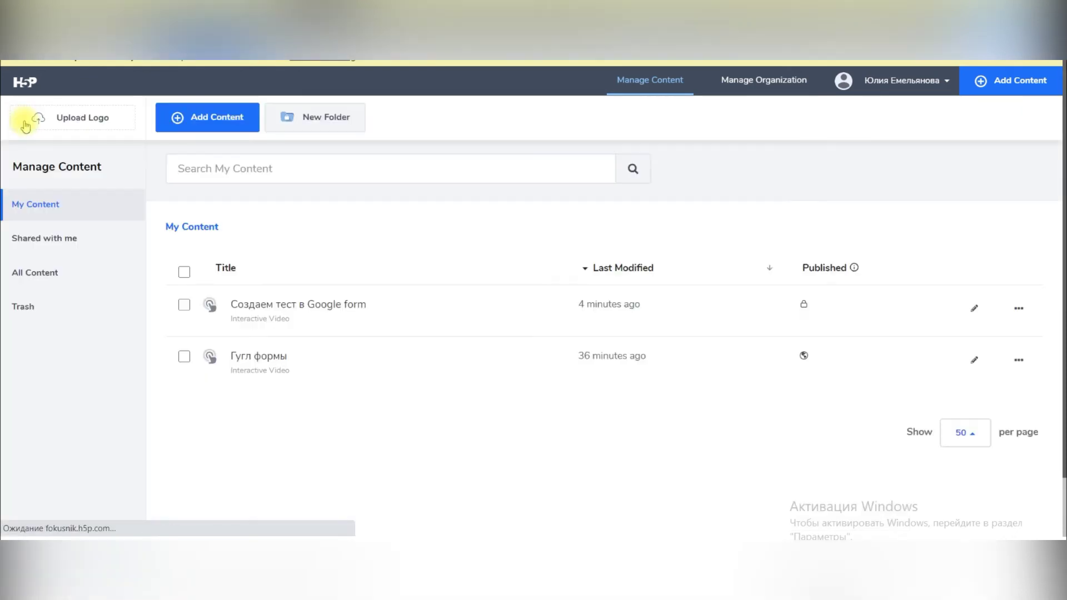
left_click(804, 304)
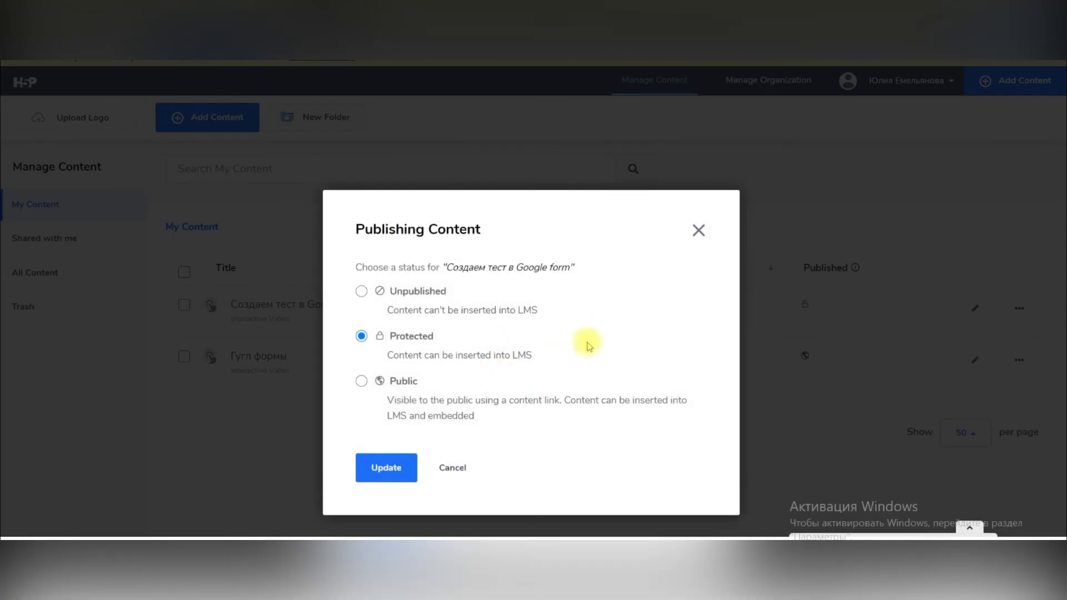
left_click(361, 382)
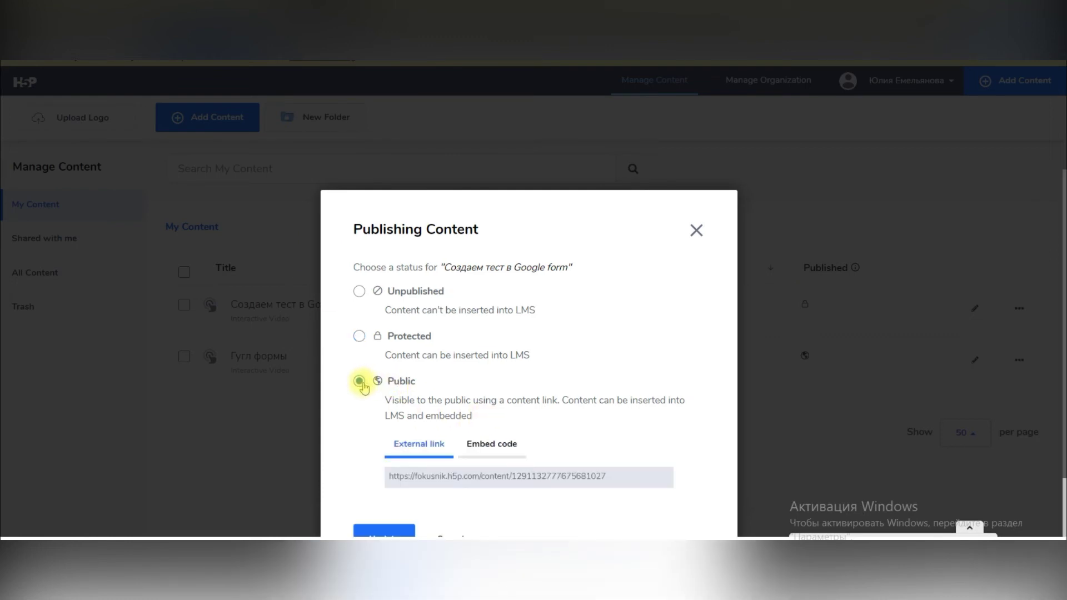
left_click(550, 481)
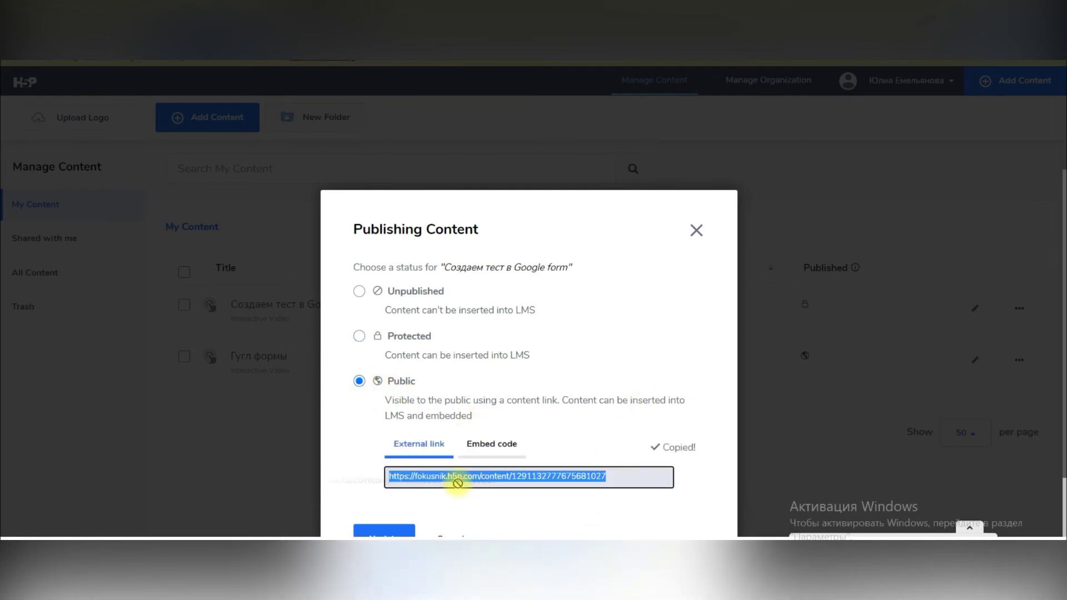
scroll(458, 483, "down", 1)
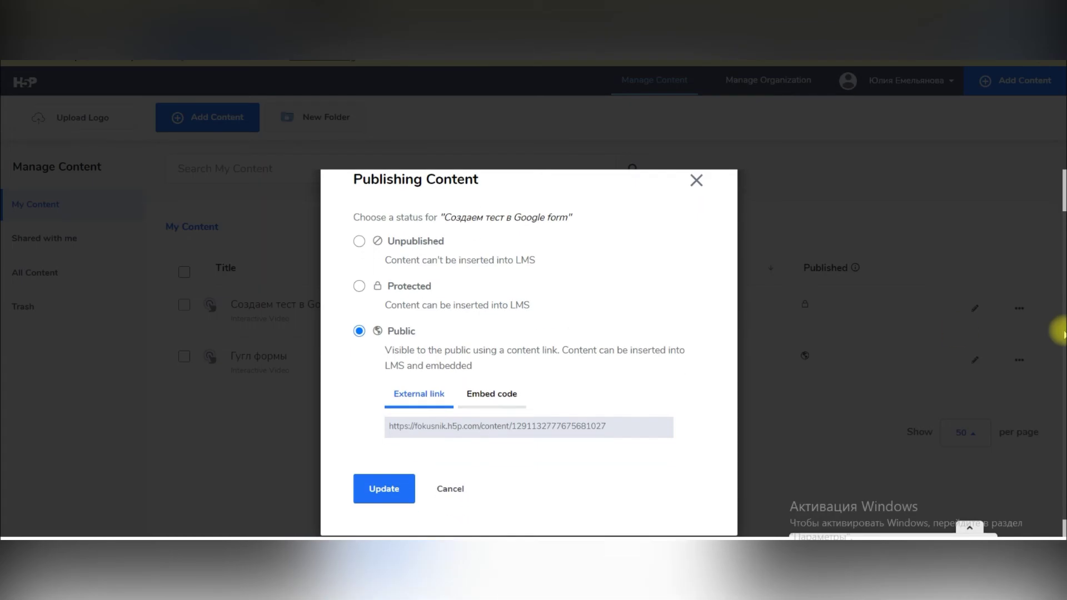
left_click(376, 491)
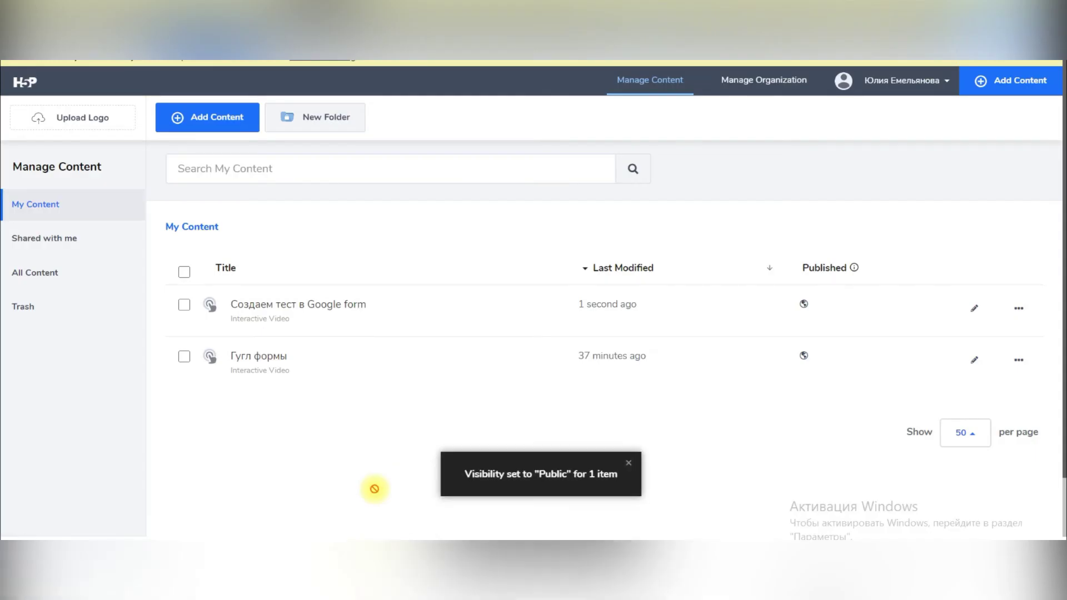